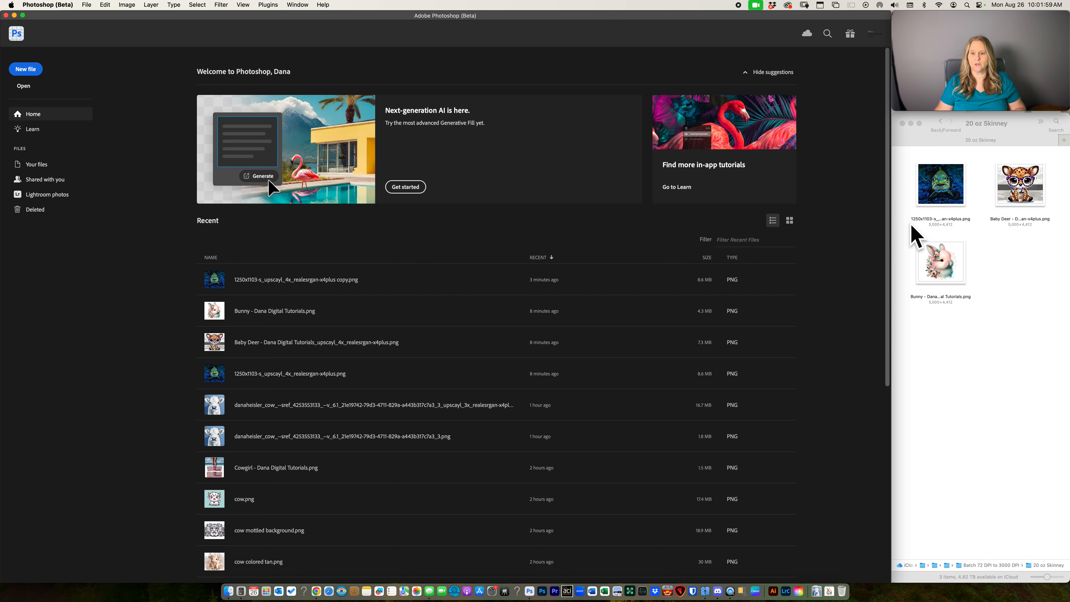
Open the fish and baby deer images from the 20 oz Skinney folder in Photoshop
drag(912, 226, 1020, 198)
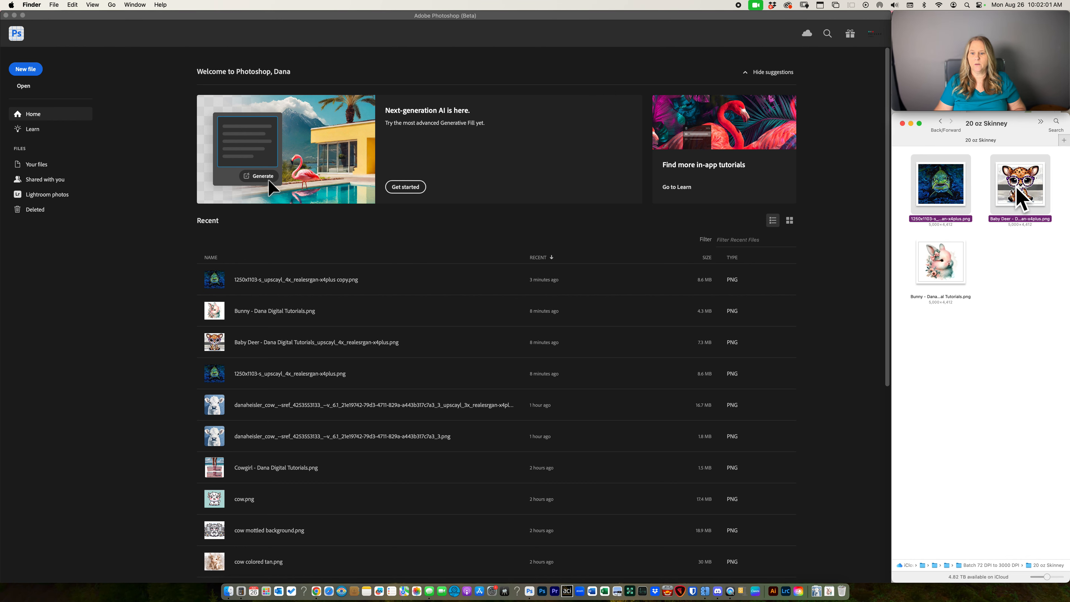
double_click(1017, 189)
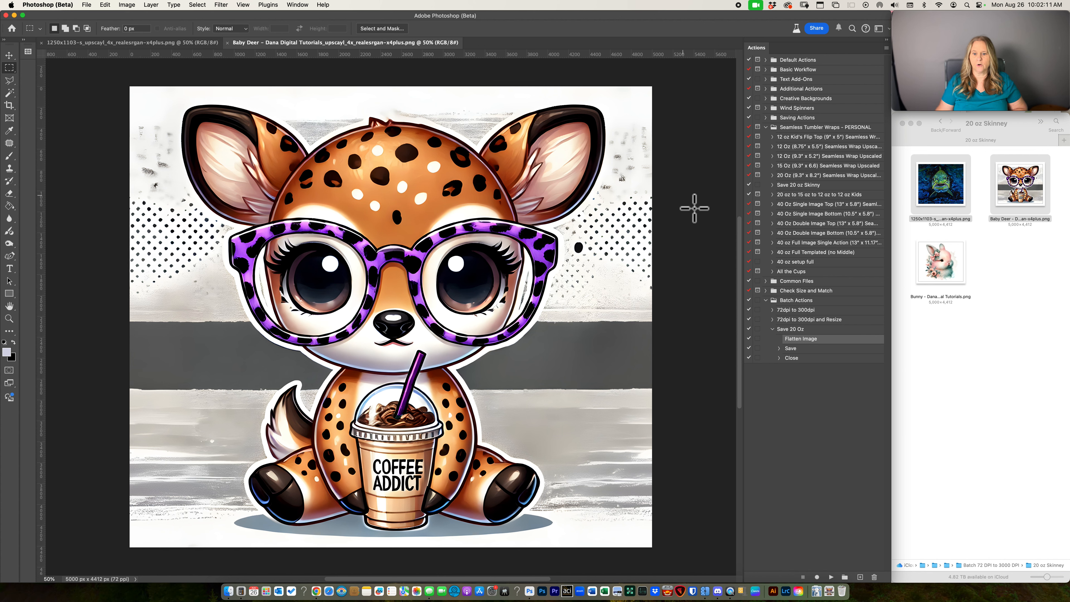
Delete the 72dpi to 300dpi, 72dpi to 300dpi and Resize, and Save 20 Oz actions from the Batch Actions set
click(773, 329)
click(792, 312)
shift+click(792, 330)
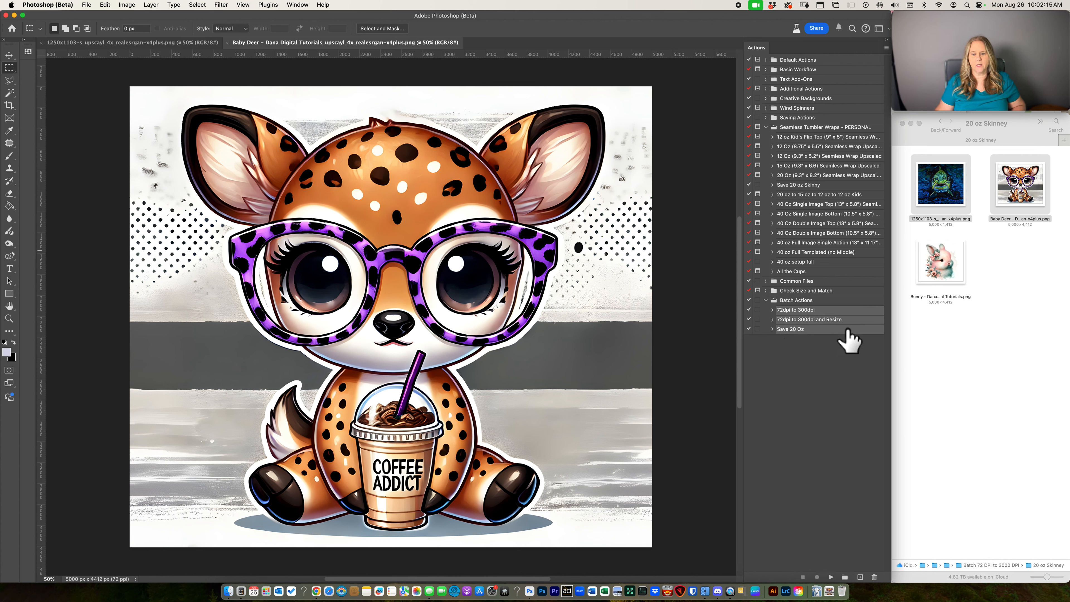
drag(848, 332, 874, 577)
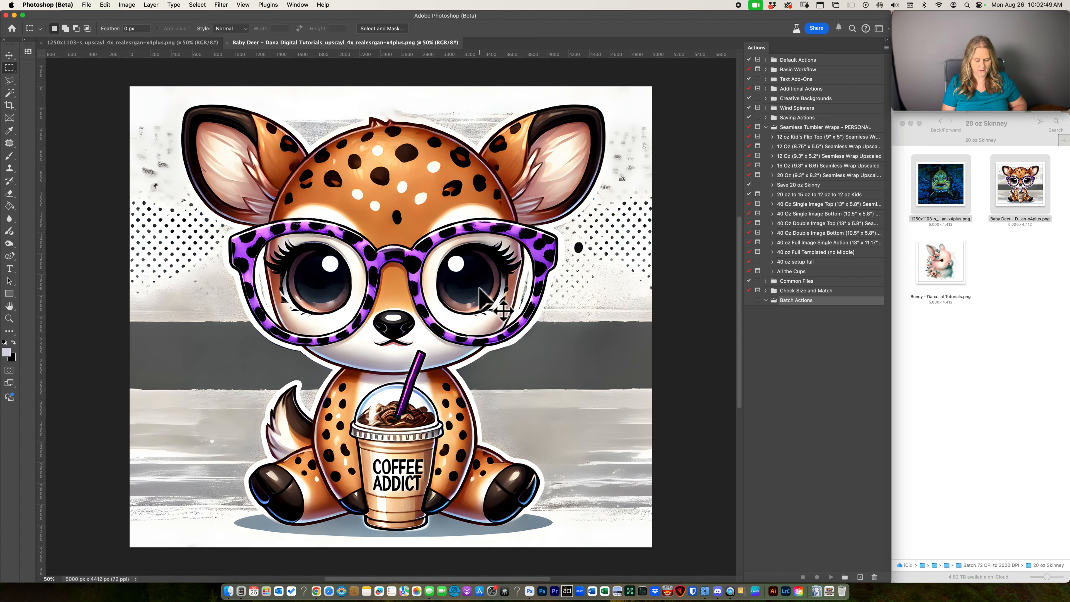
Check the deer image's size settings, and start recording a new action named "72dpi to 300dpi" in the Batch Actions set
key(super+alt+i)
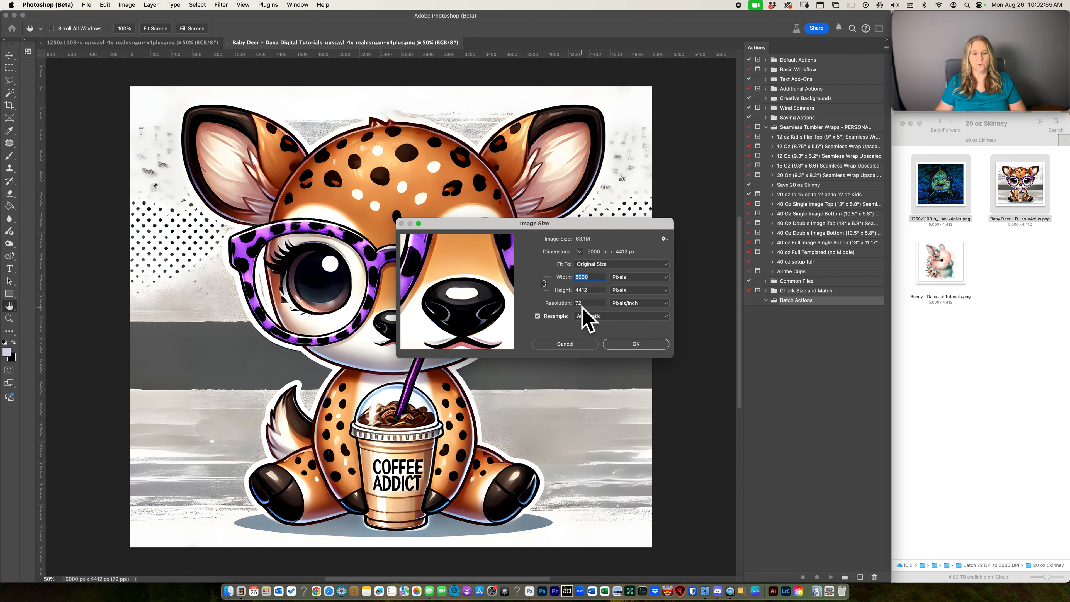
click(568, 344)
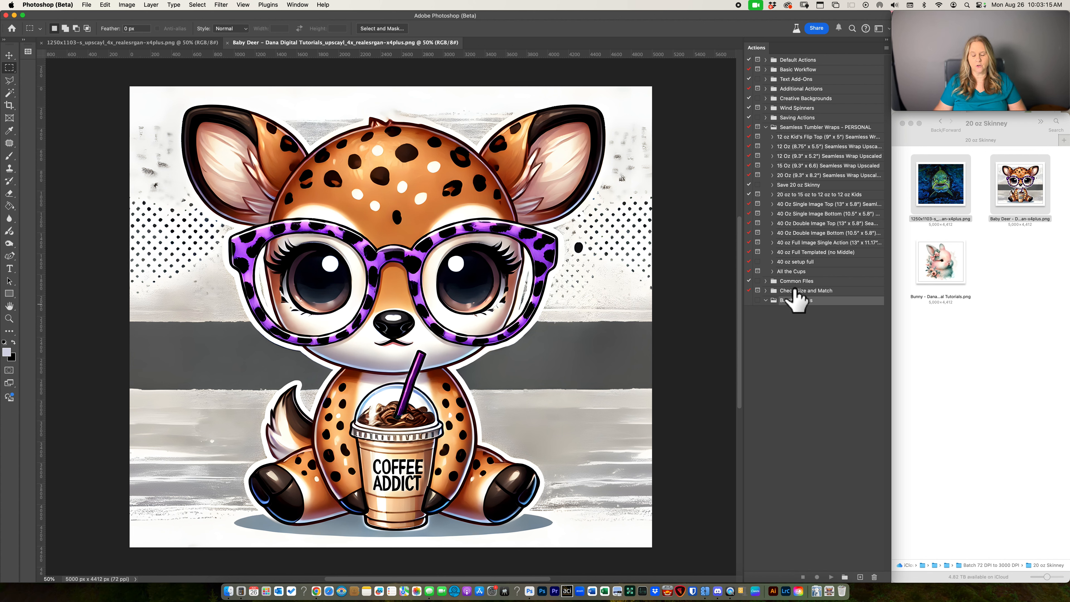
click(860, 577)
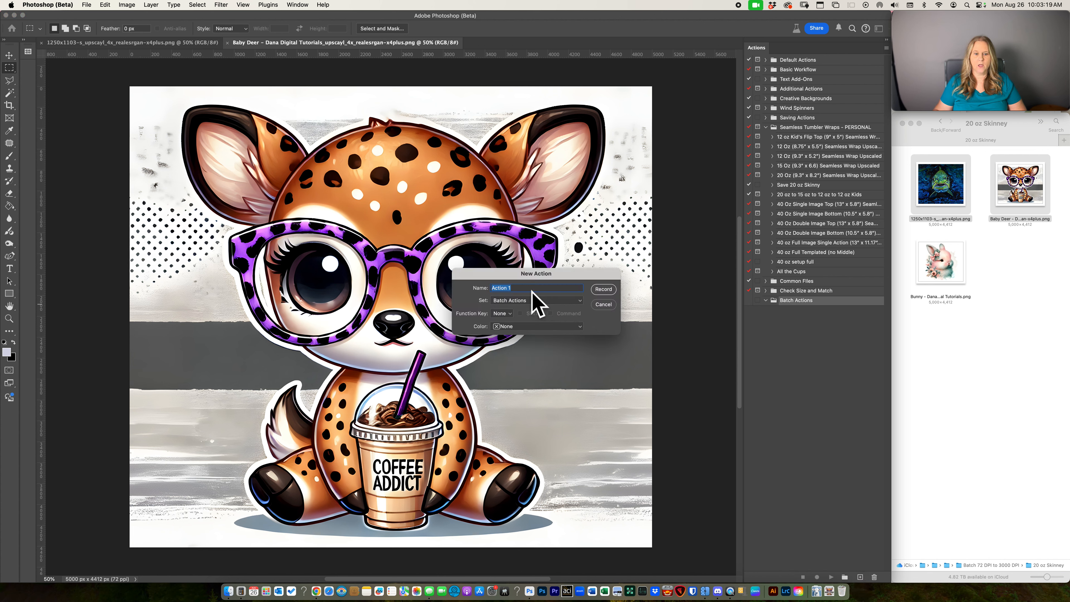
text(7)
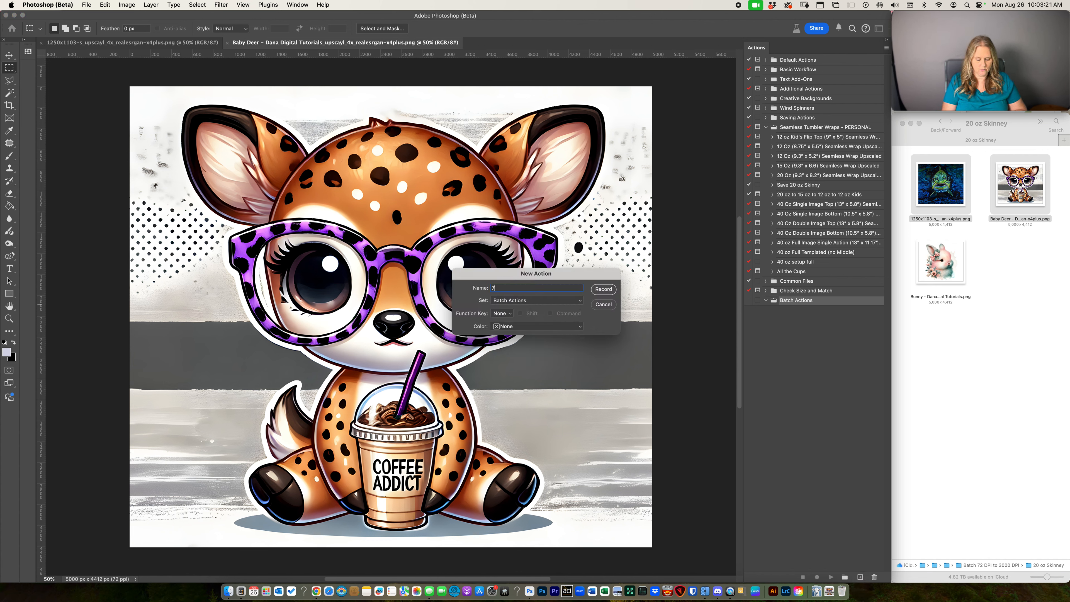
text(2dpi to 300dpi)
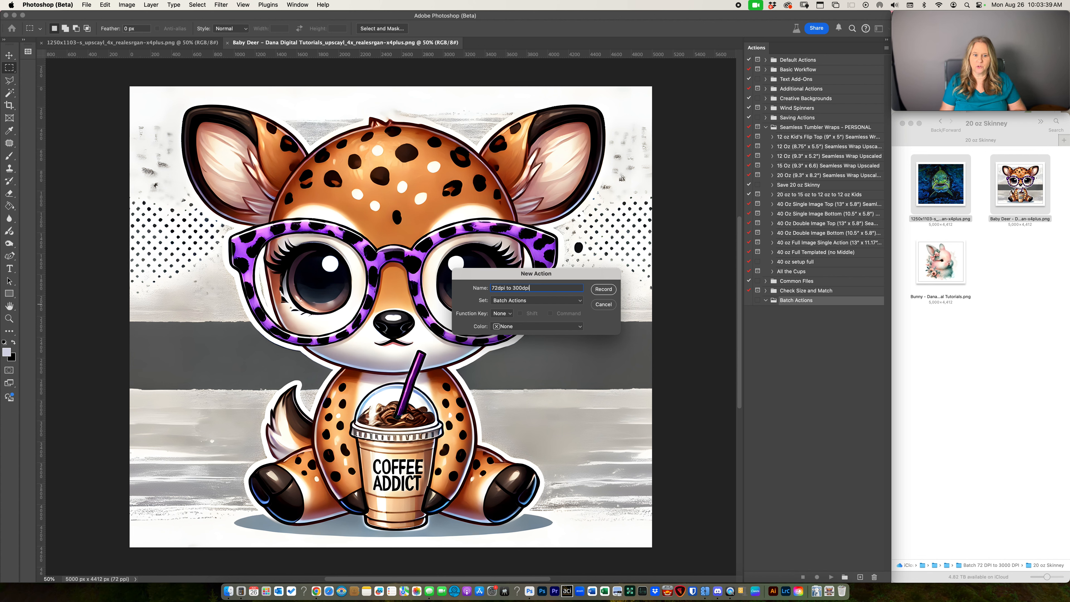
click(602, 289)
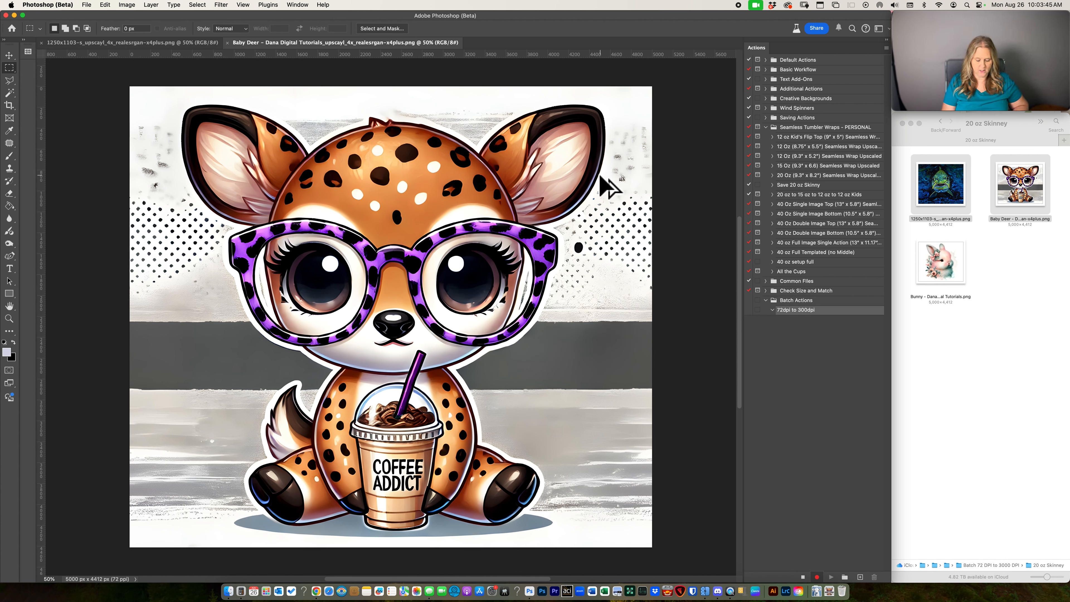
Turn off Resample for the deer image and set its resolution to 300 pixels/inch while the action records
key(super+alt+i)
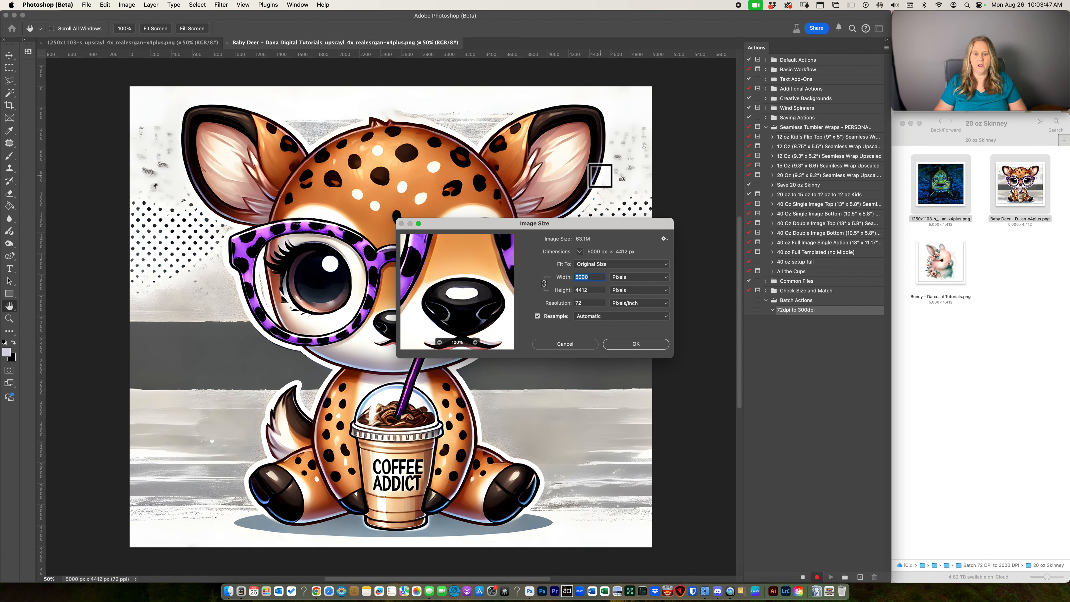
click(538, 316)
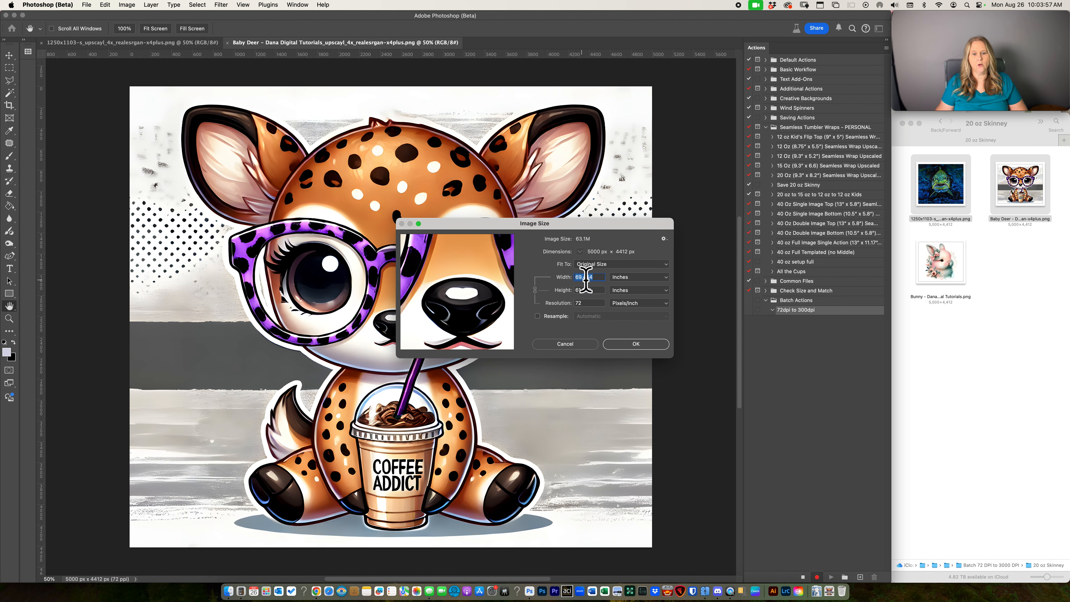
double_click(580, 302)
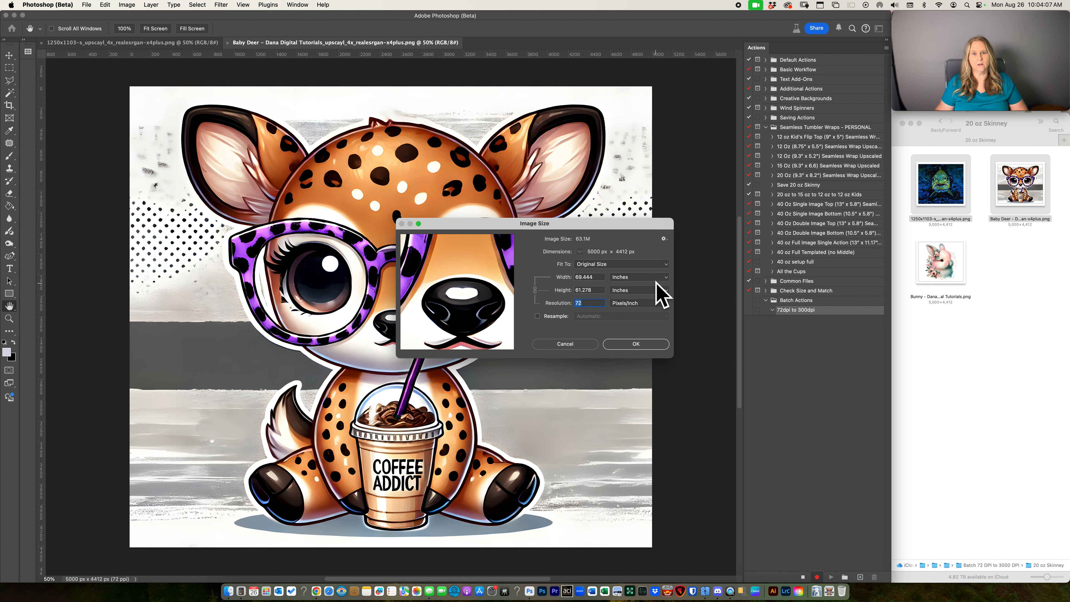
text(300)
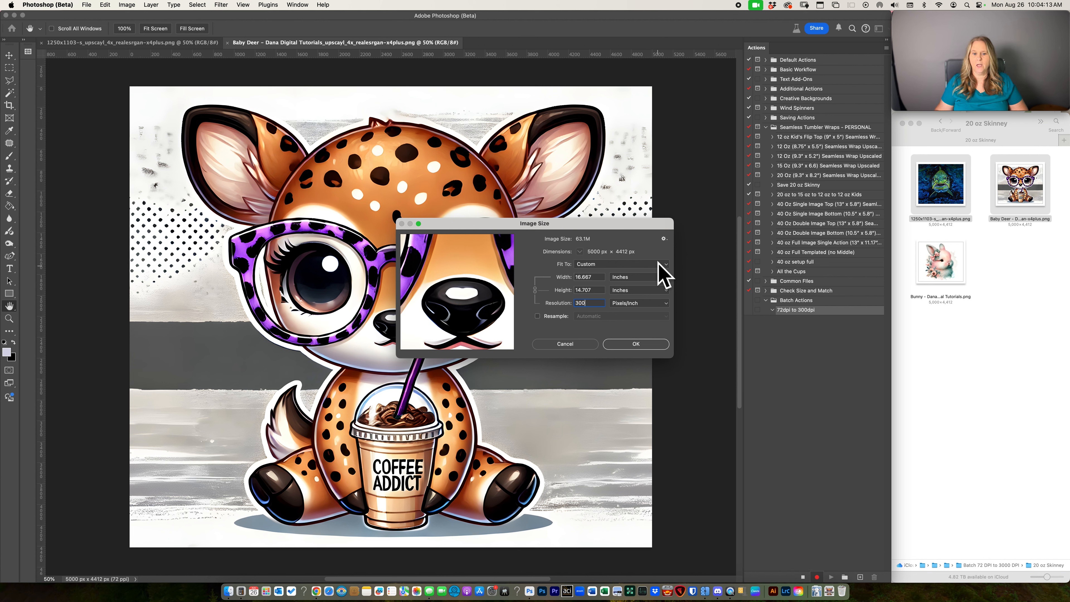
double_click(580, 304)
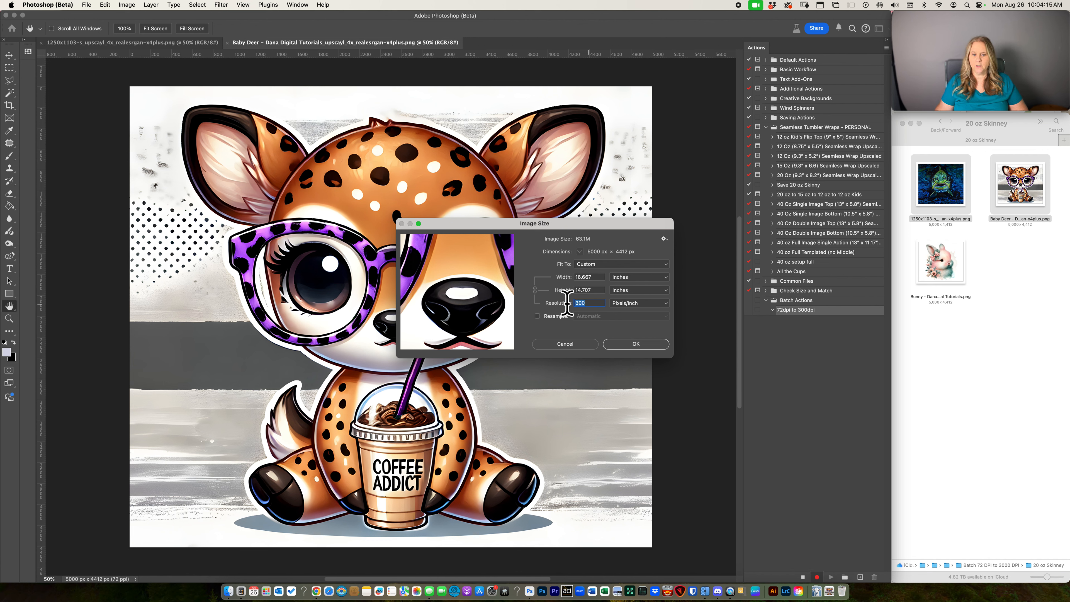
text(72)
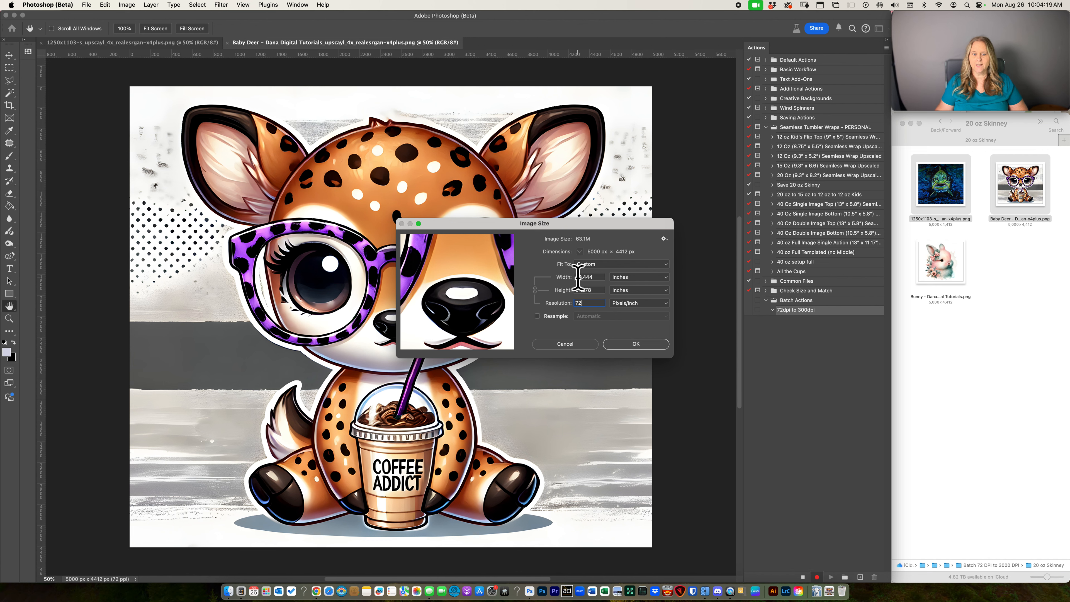
drag(590, 301, 565, 301)
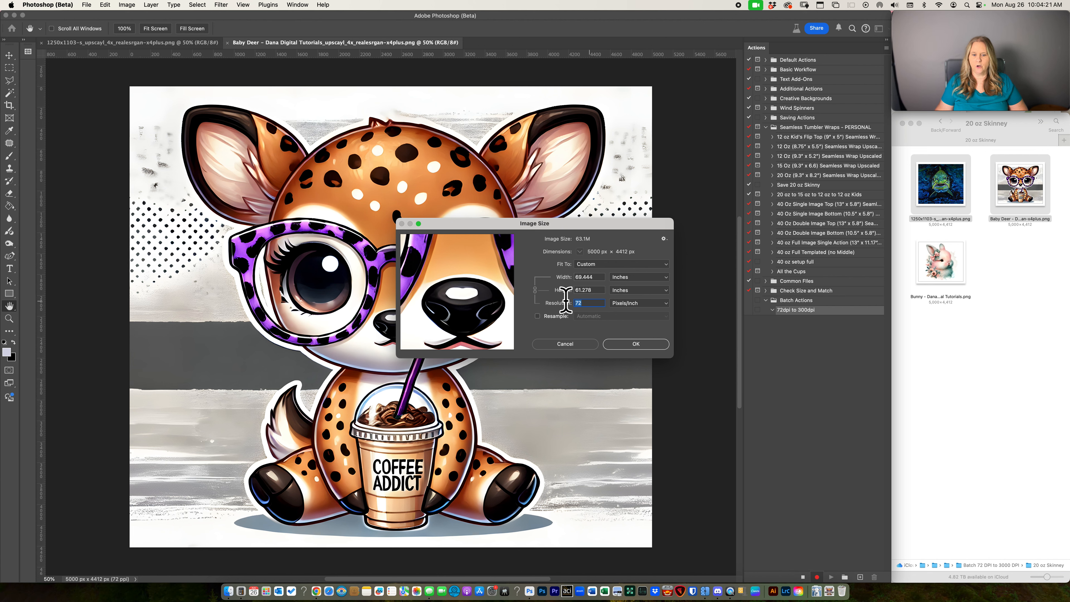
text(300)
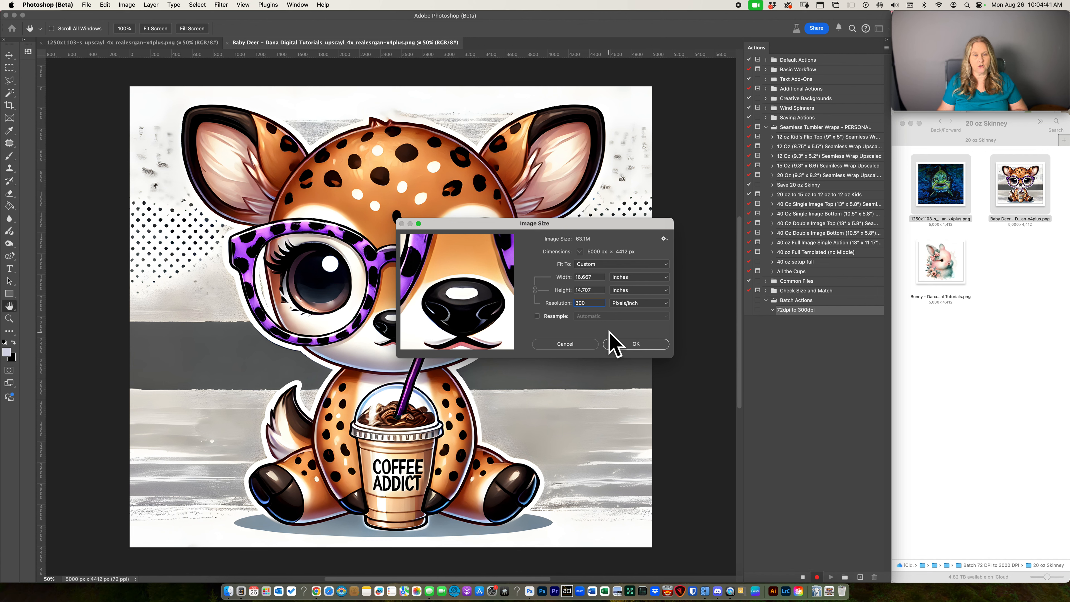
click(620, 343)
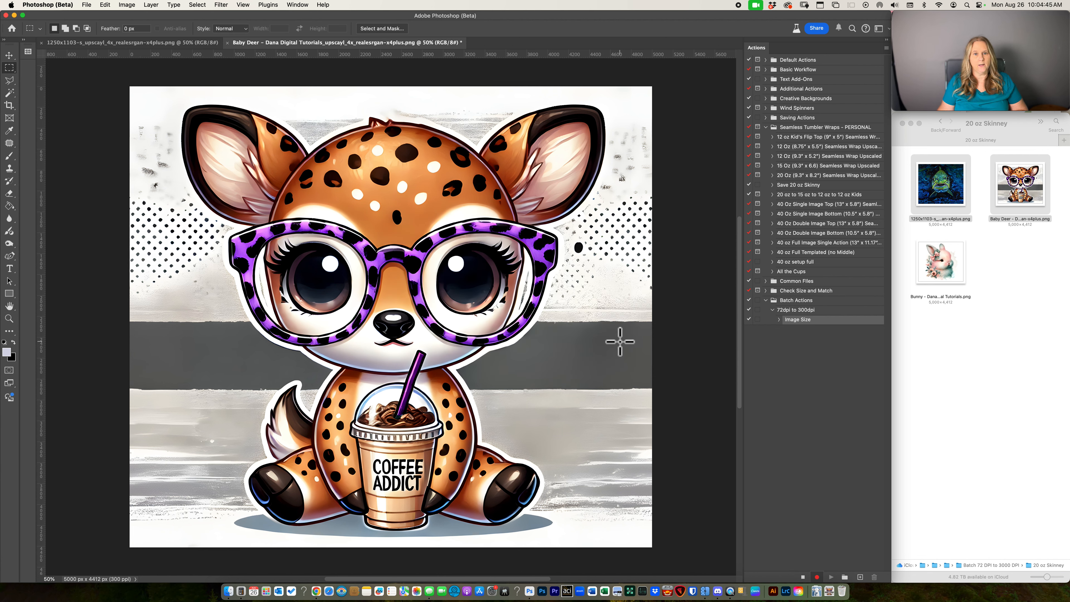
Save and close the deer image as recorded action steps, and stop the recording
key(super+s)
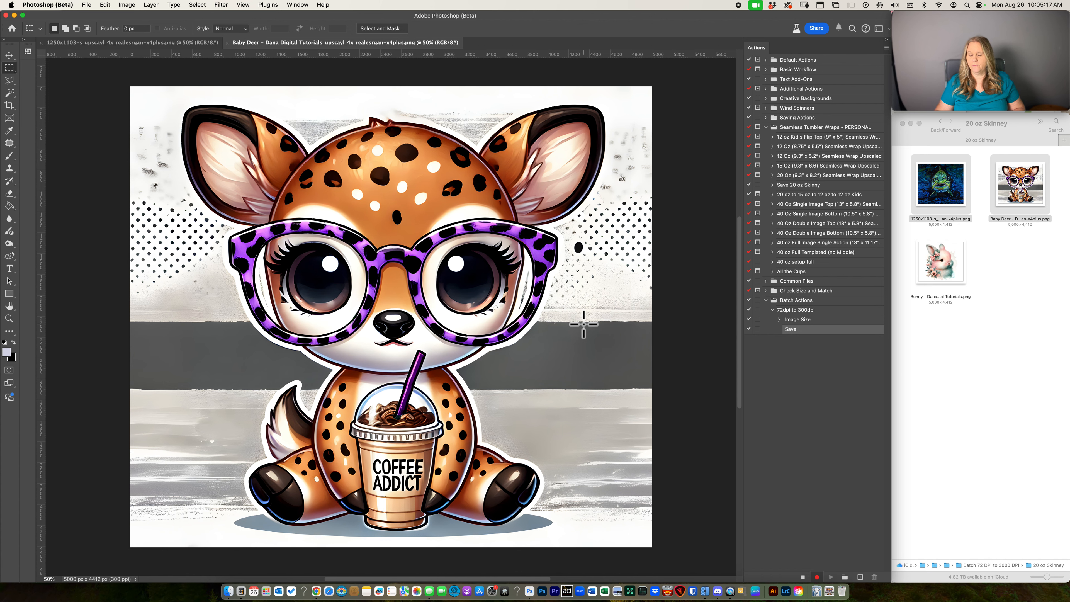
key(super+w)
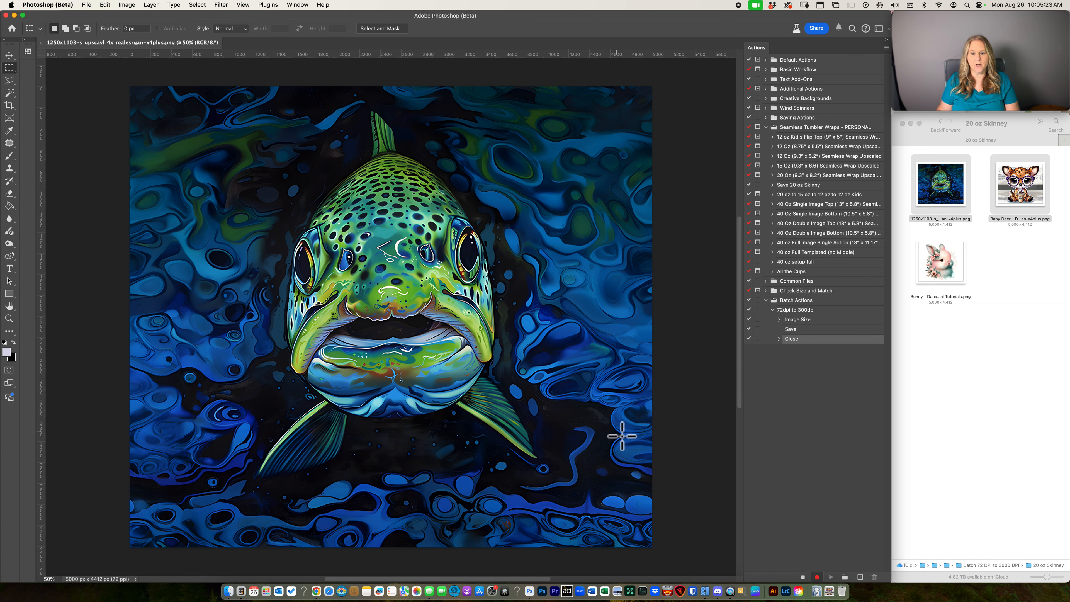
click(803, 577)
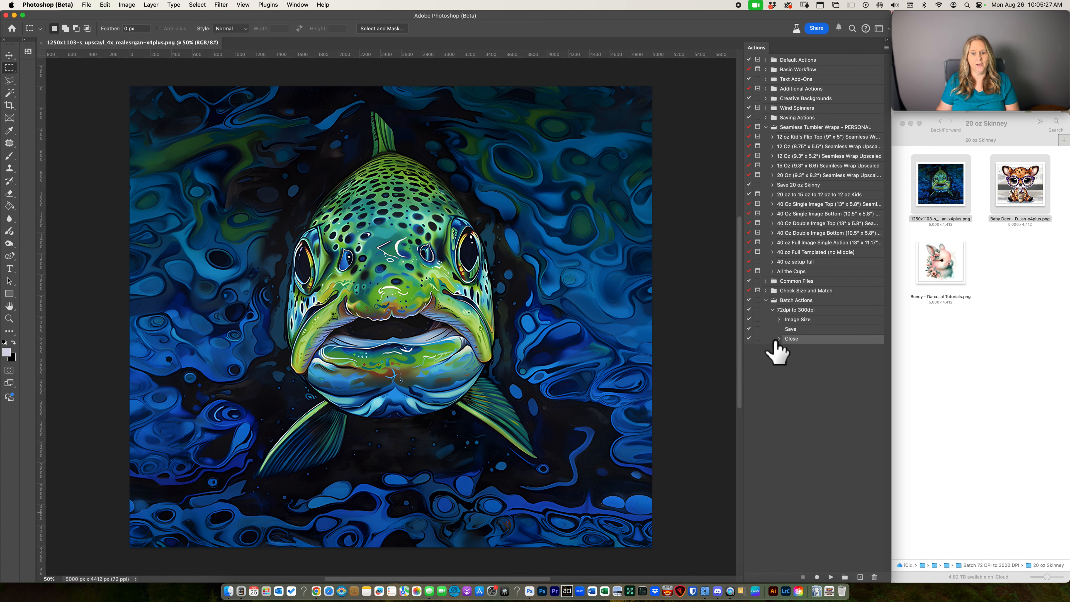
drag(786, 340, 808, 344)
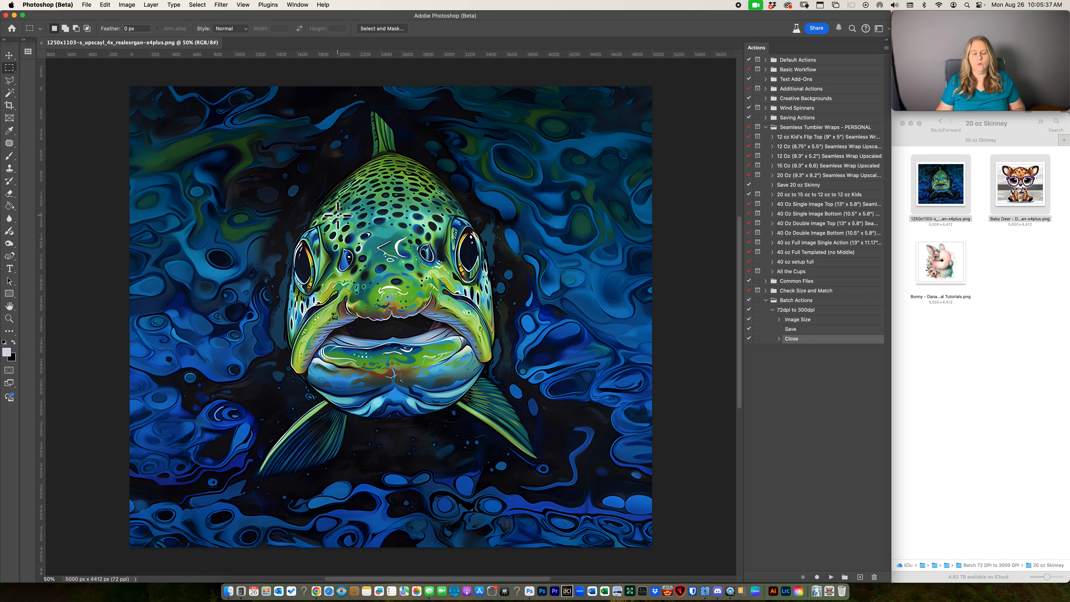
Close the fish image and set up a Batch run of the 72dpi to 300dpi action on the Batch 72 DPI to 3000 DPI folder
key(super+w)
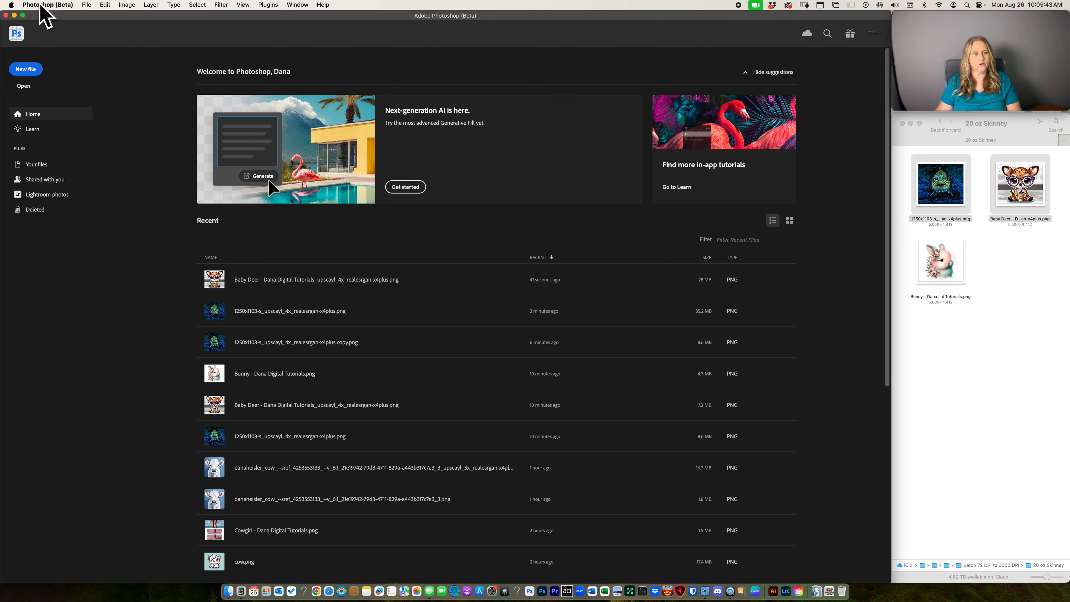
click(80, 5)
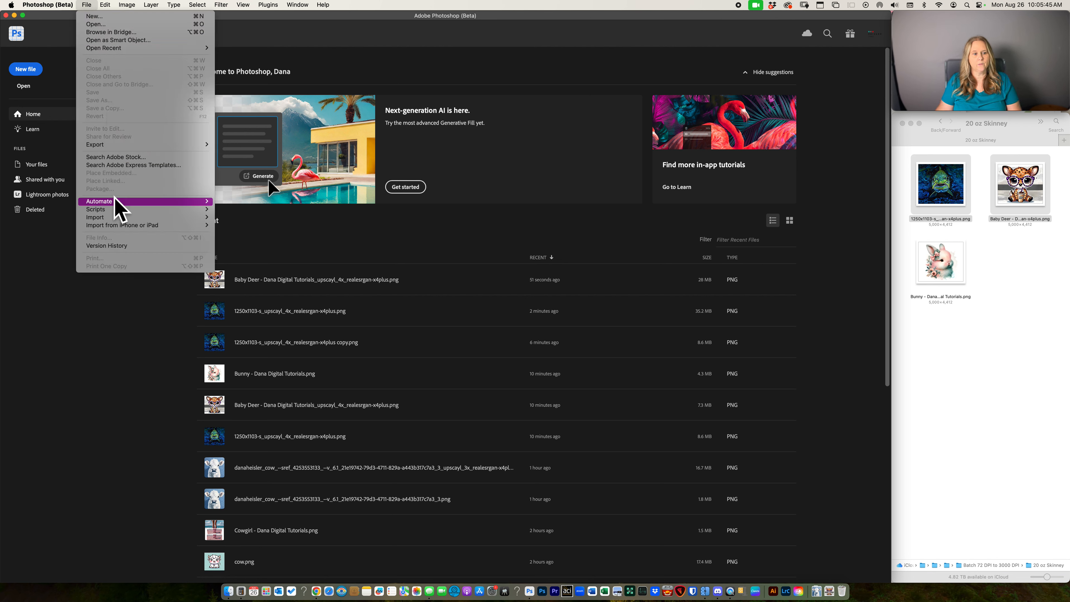
mouse_move(117, 204)
click(240, 201)
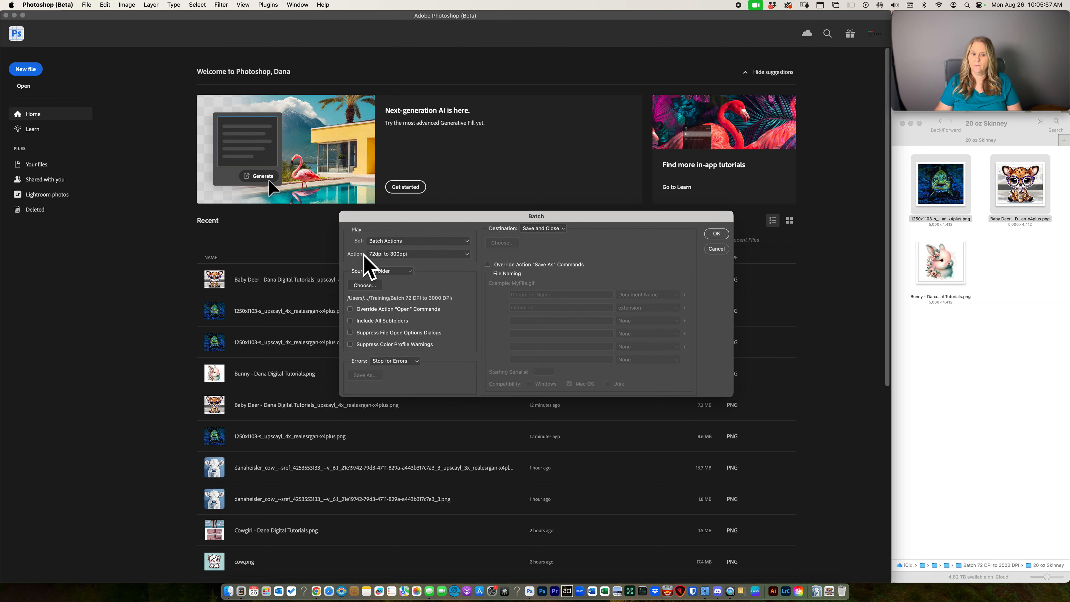
click(396, 241)
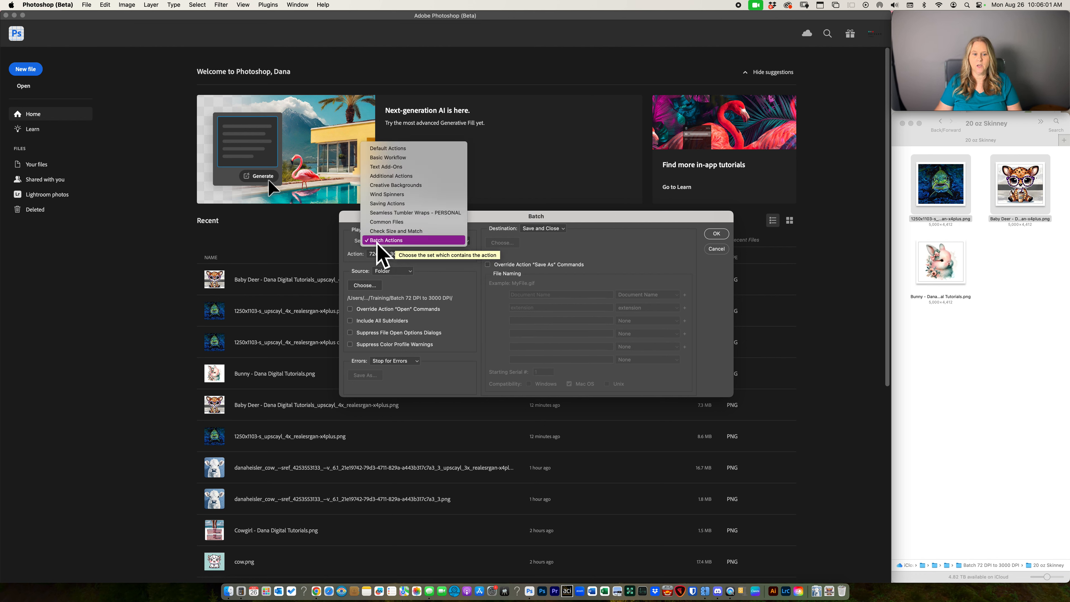
click(354, 252)
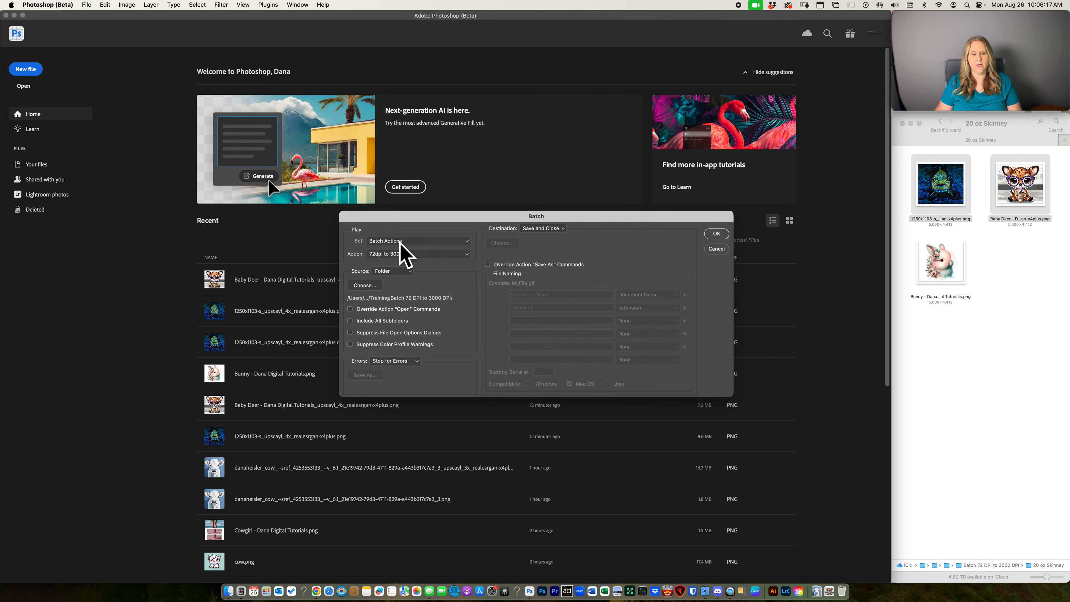
click(364, 286)
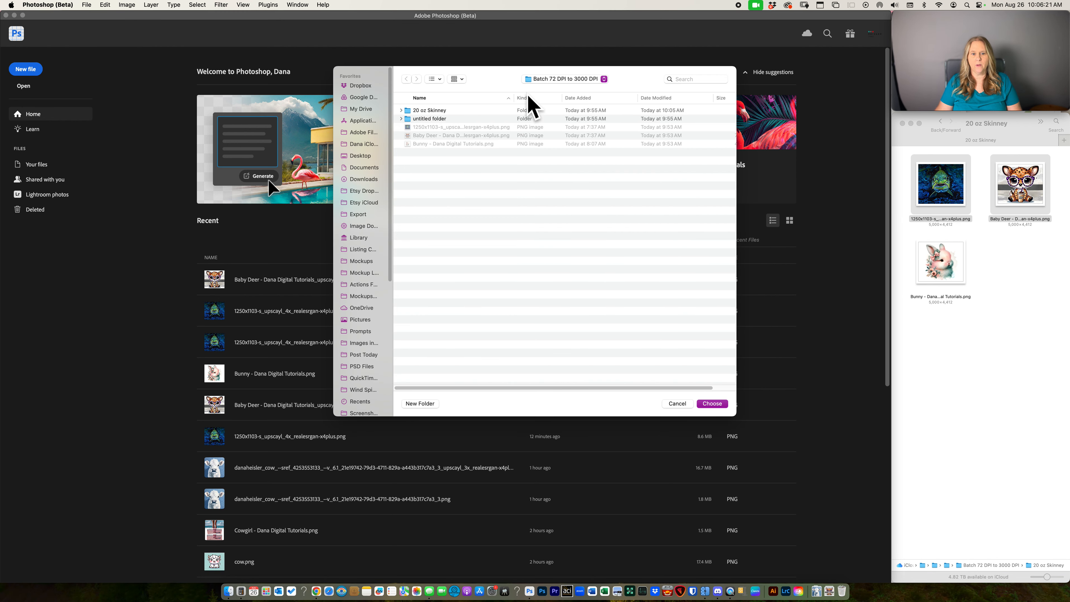
click(718, 403)
click(715, 403)
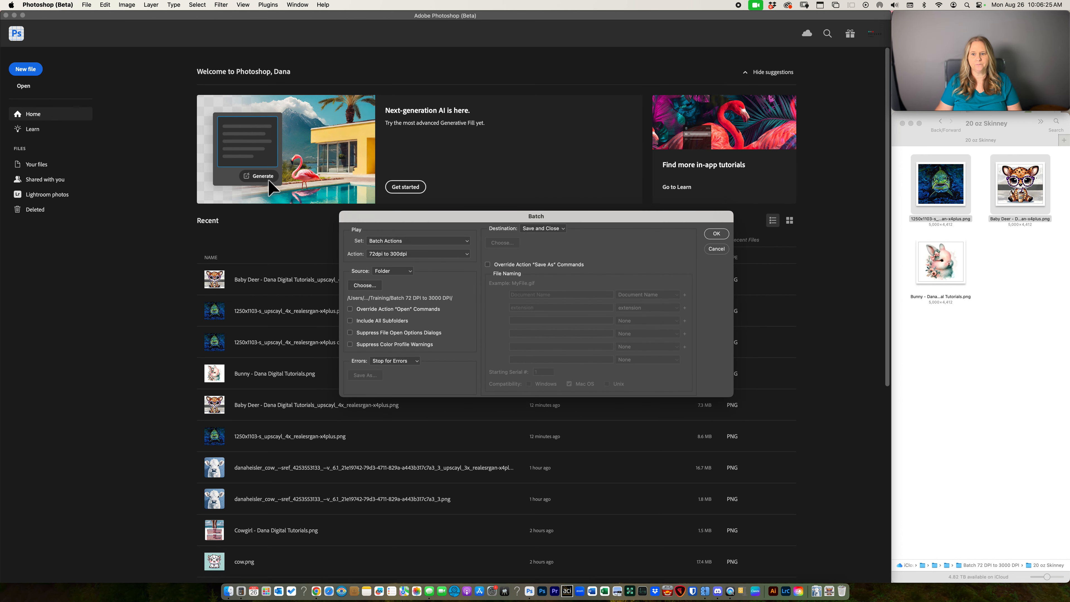
In Finder, replace everything in the Batch 72 DPI to 3000 DPI folder with copies of the three images from 20 oz Skinney
click(1011, 411)
key(super+a)
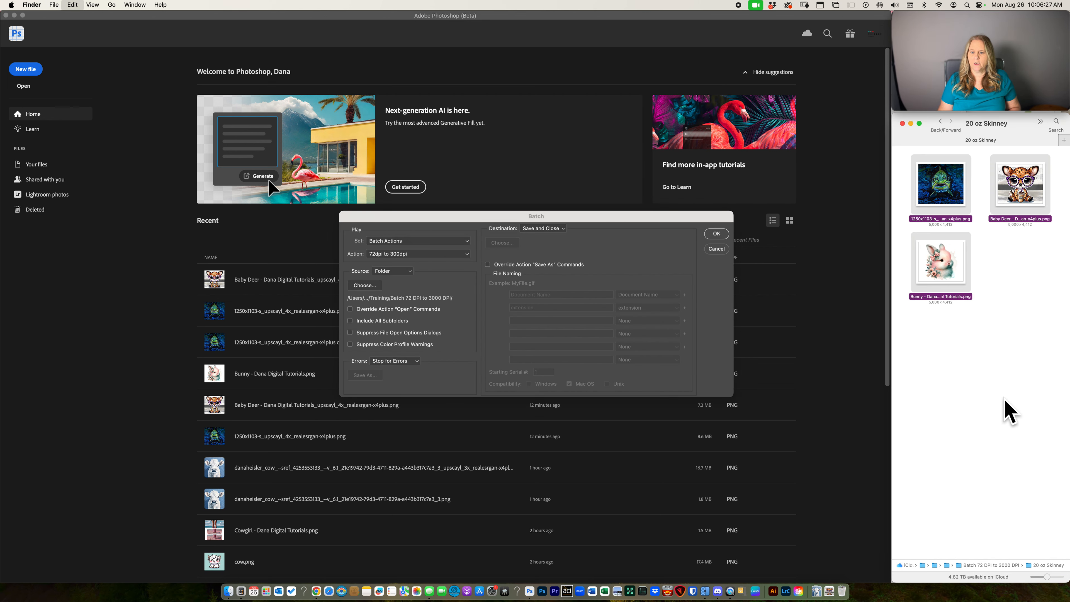
key(super+Up)
key(super+a)
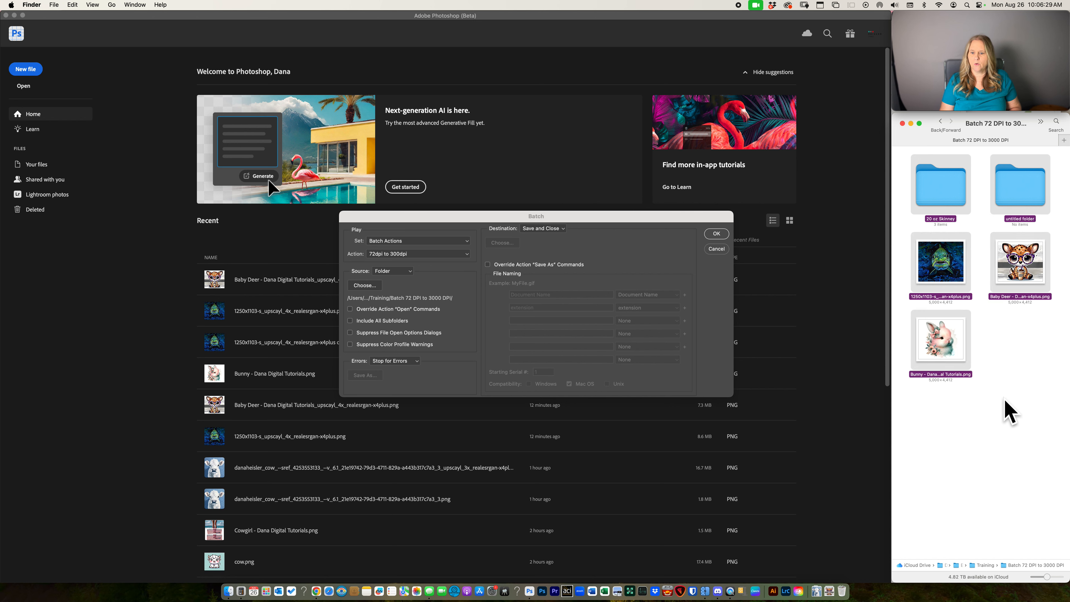
key(super+BackSpace)
key(super+v)
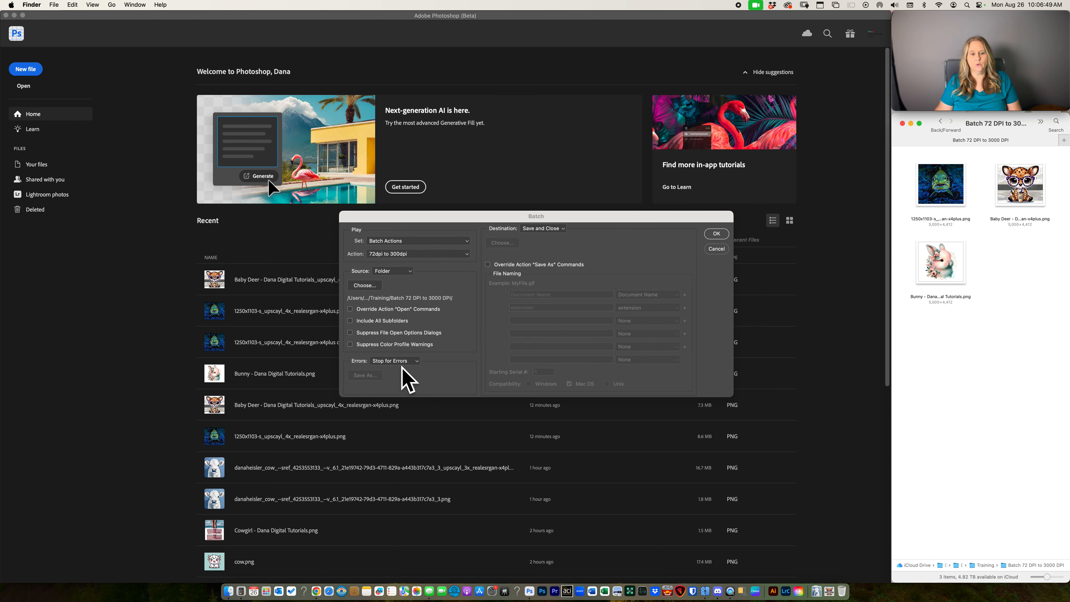
Cancel the Batch setup and open the fish image from the Batch 72 DPI to 3000 DPI folder in Photoshop
click(711, 243)
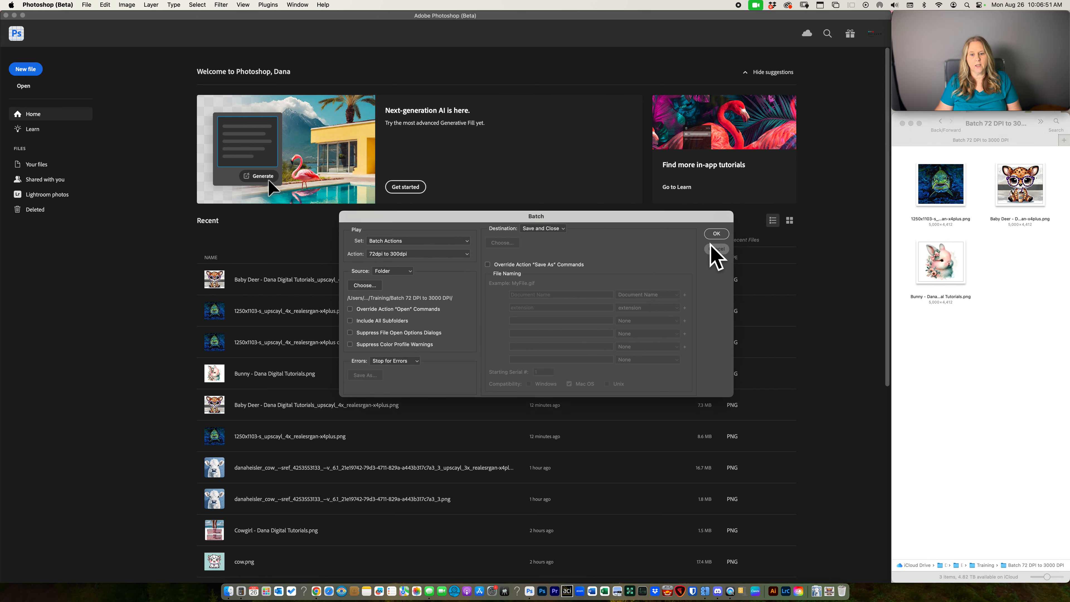
double_click(941, 190)
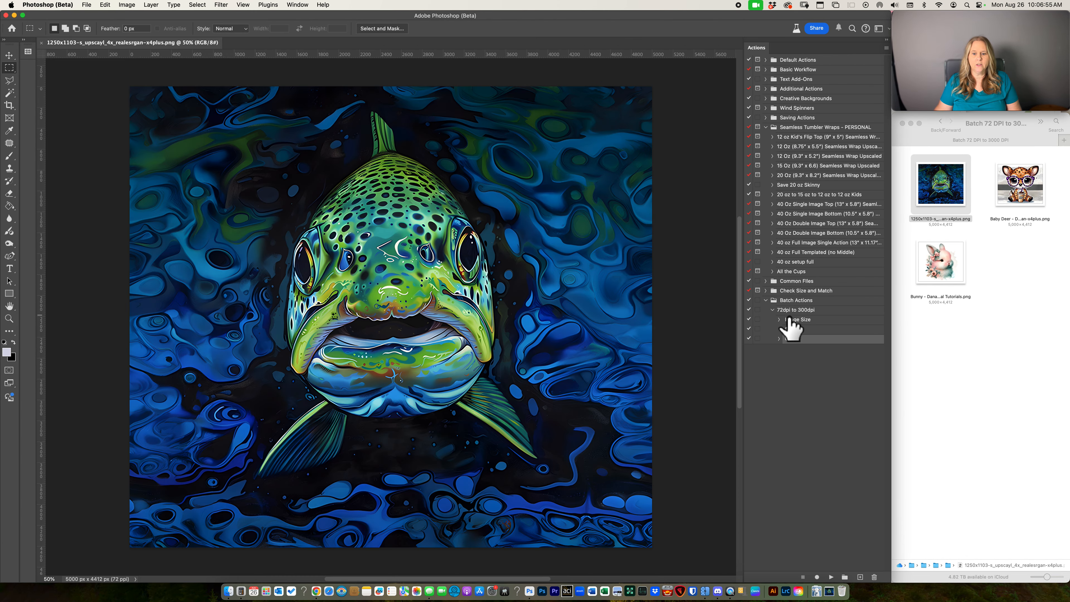
Check the recorded Image Size step of the 72dpi to 300dpi action and close the fish image
click(778, 319)
click(779, 320)
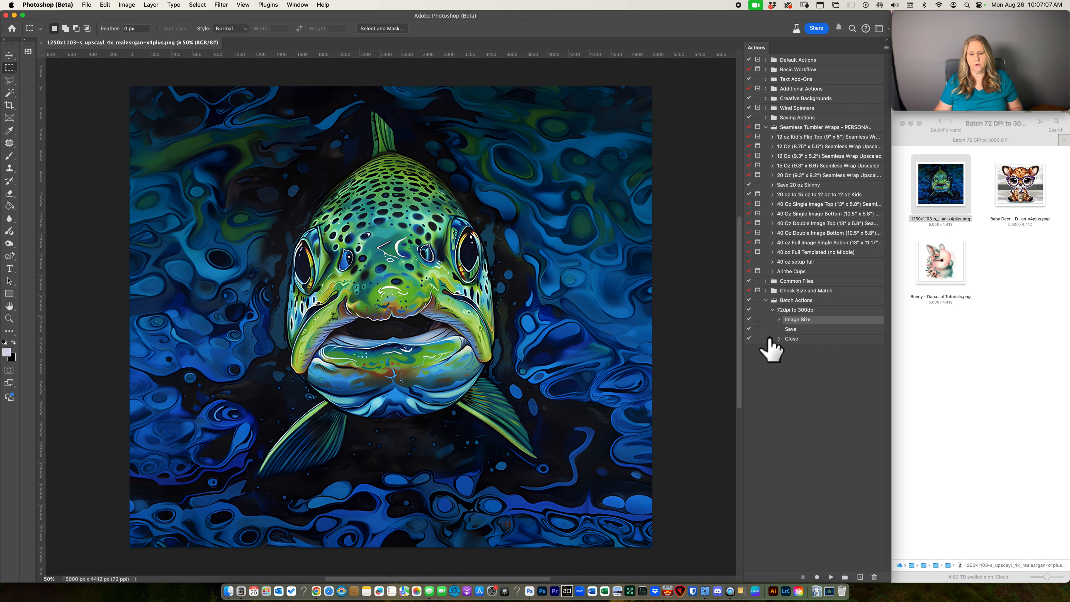
key(super+w)
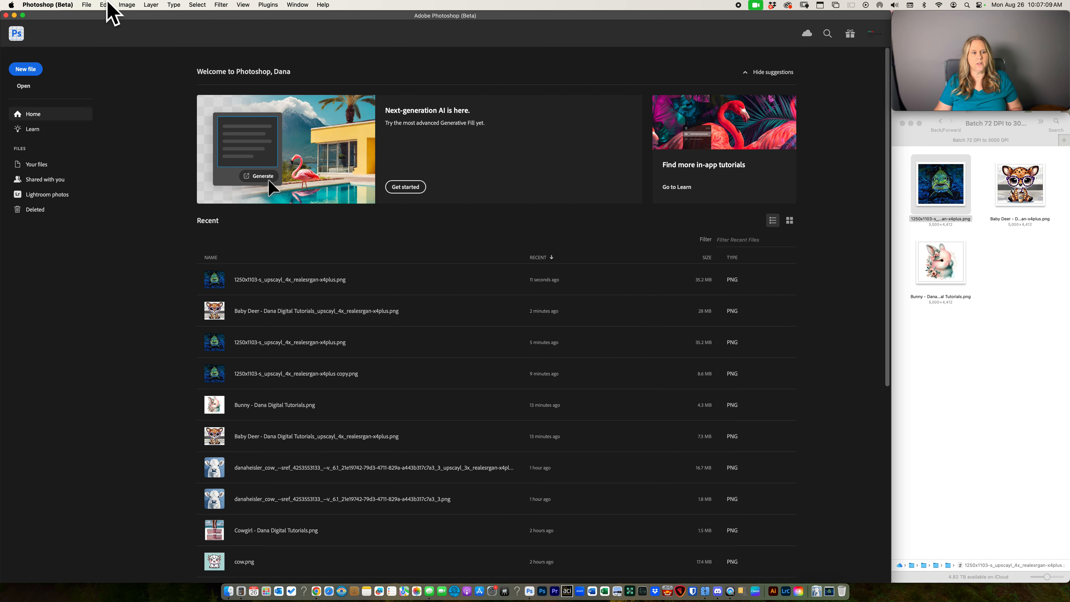
Batch run the 72dpi to 300dpi action on the Batch 72 DPI to 3000 DPI folder with the Save and Close destination
click(88, 6)
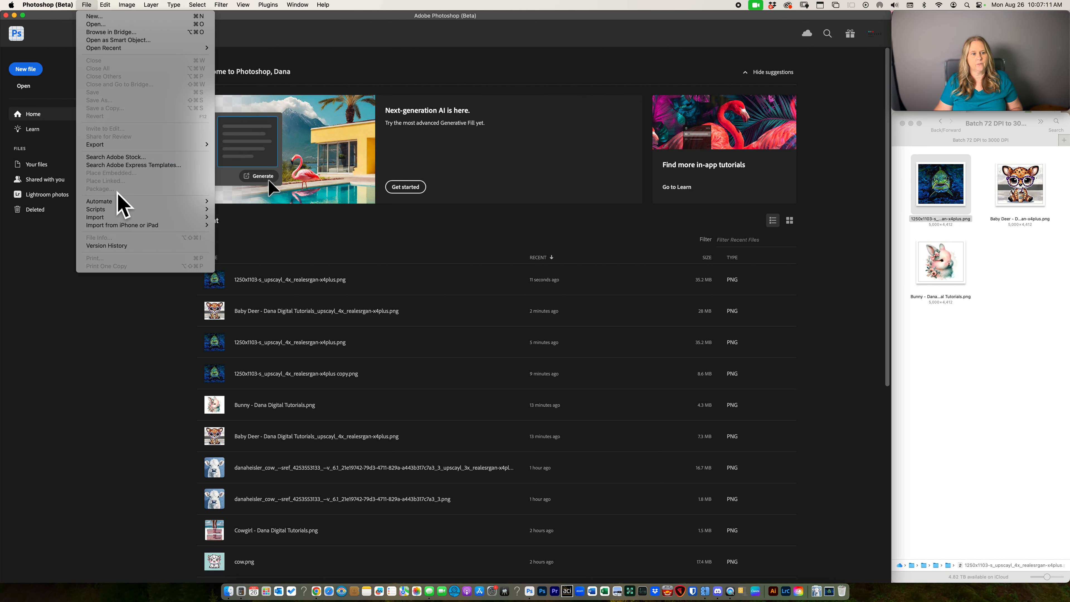
mouse_move(120, 202)
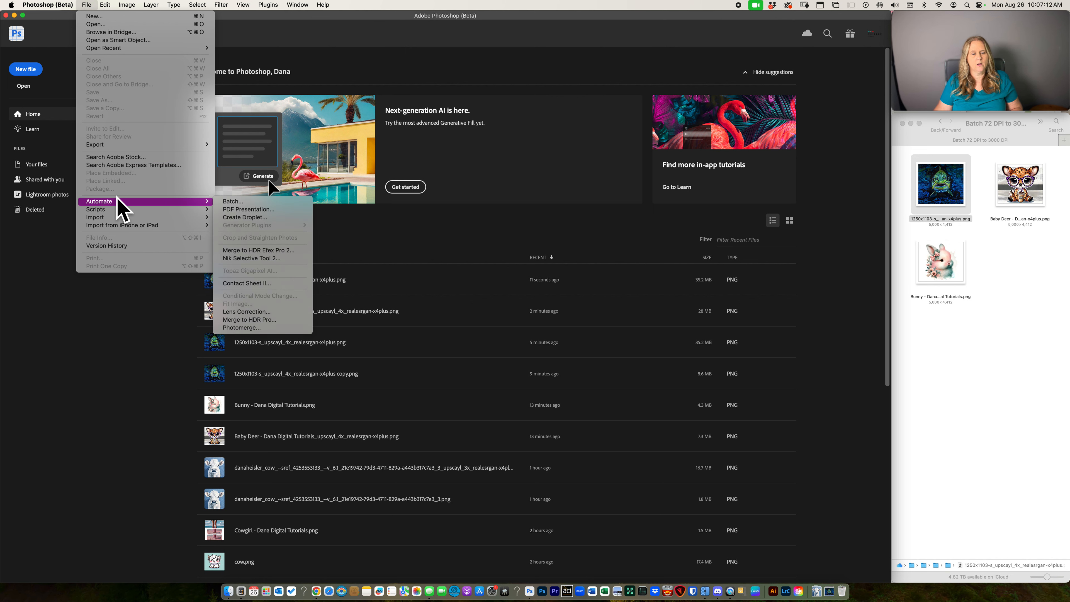
click(251, 202)
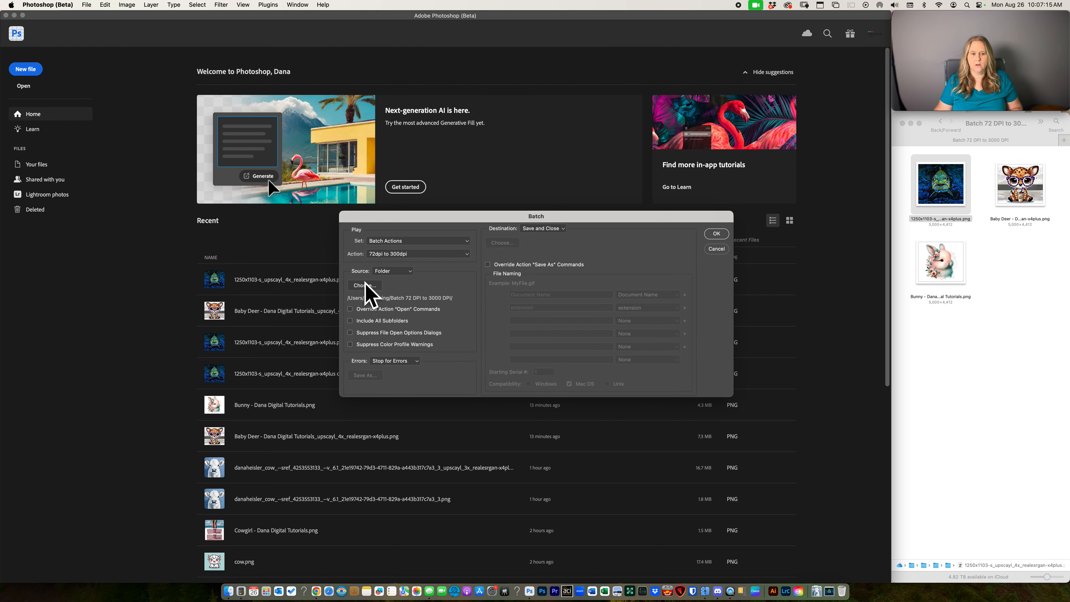
click(365, 285)
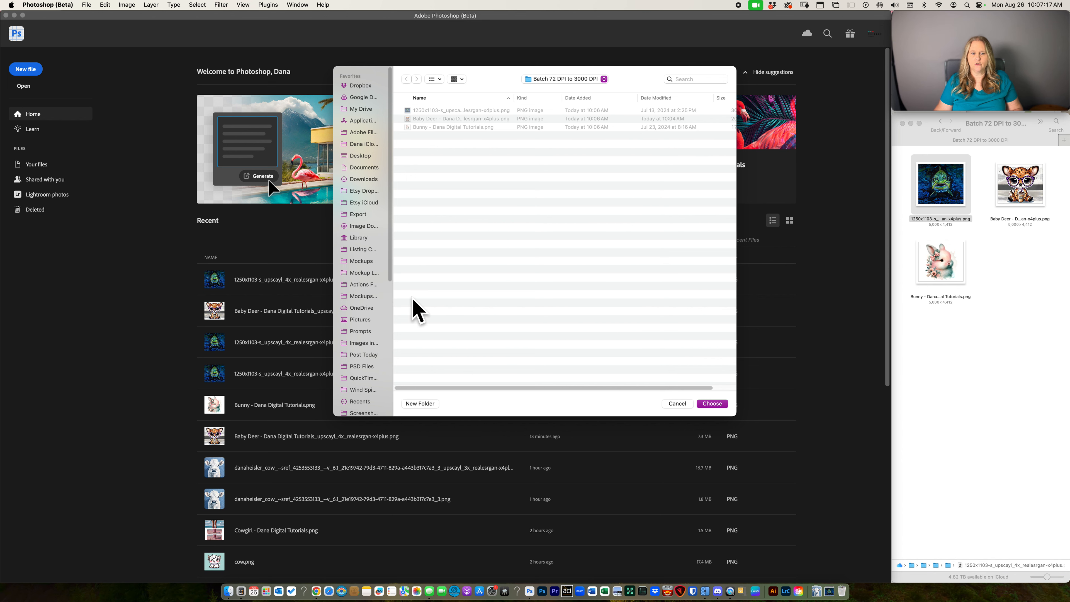
key(Return)
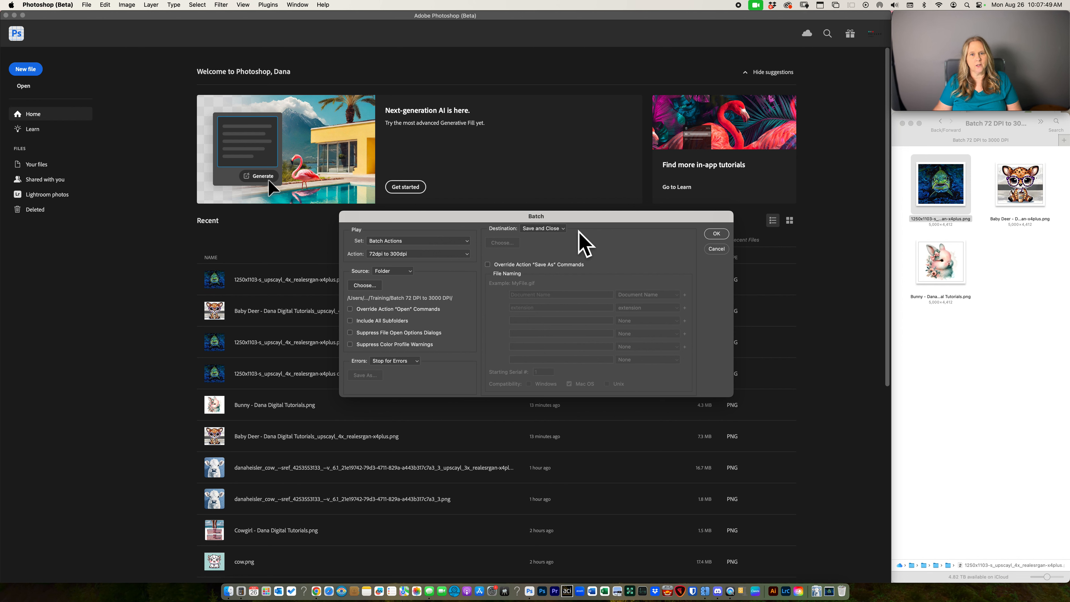
click(557, 230)
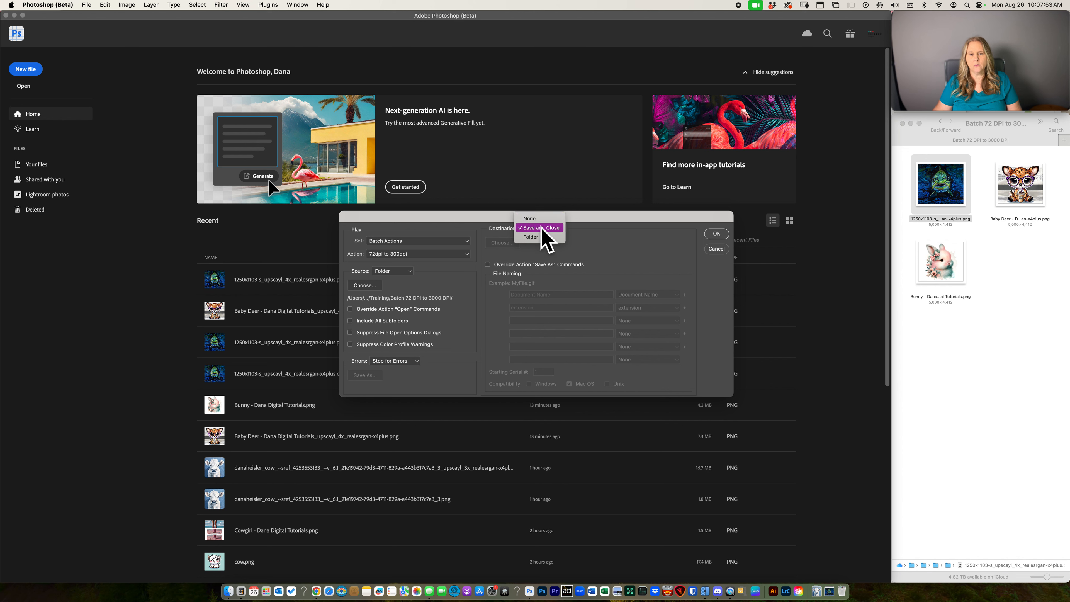
click(542, 230)
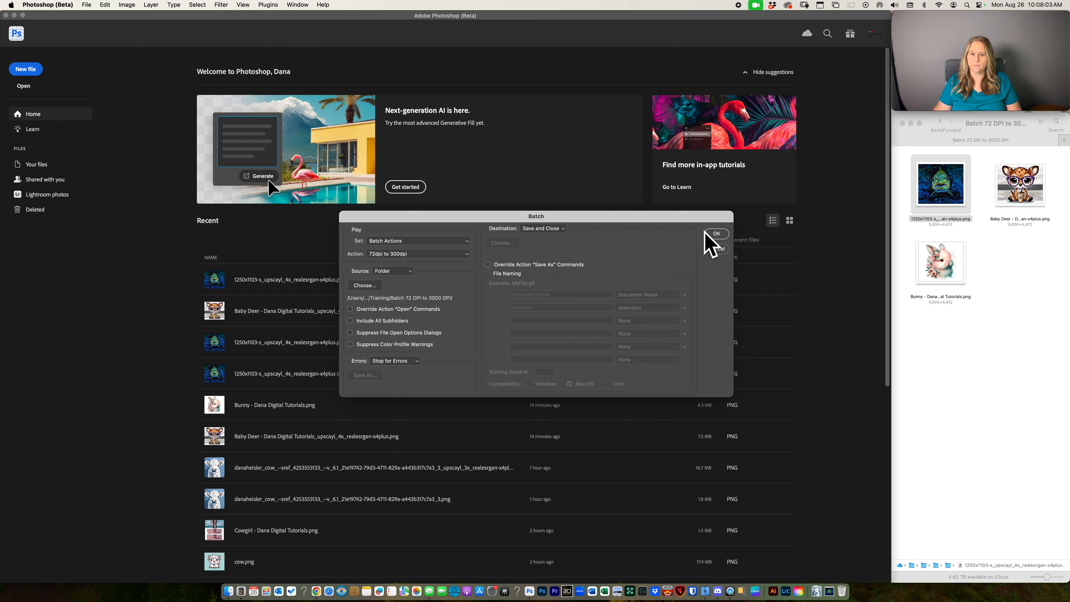
click(716, 234)
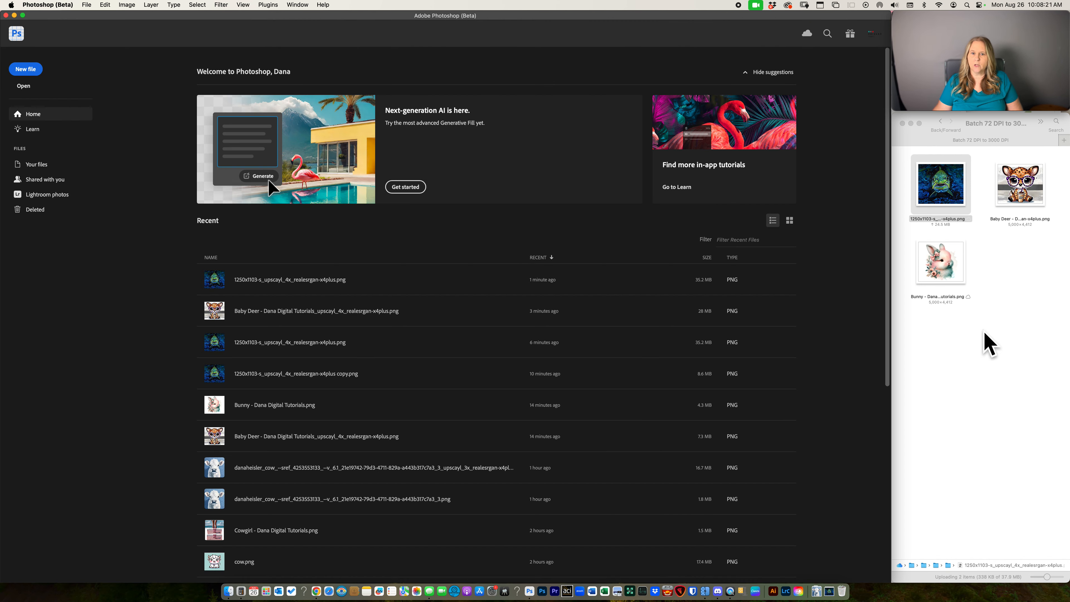
Open all three images from the Batch 72 DPI to 3000 DPI folder and check each one's resolution, closing the bunny and deer images
drag(918, 325, 1023, 200)
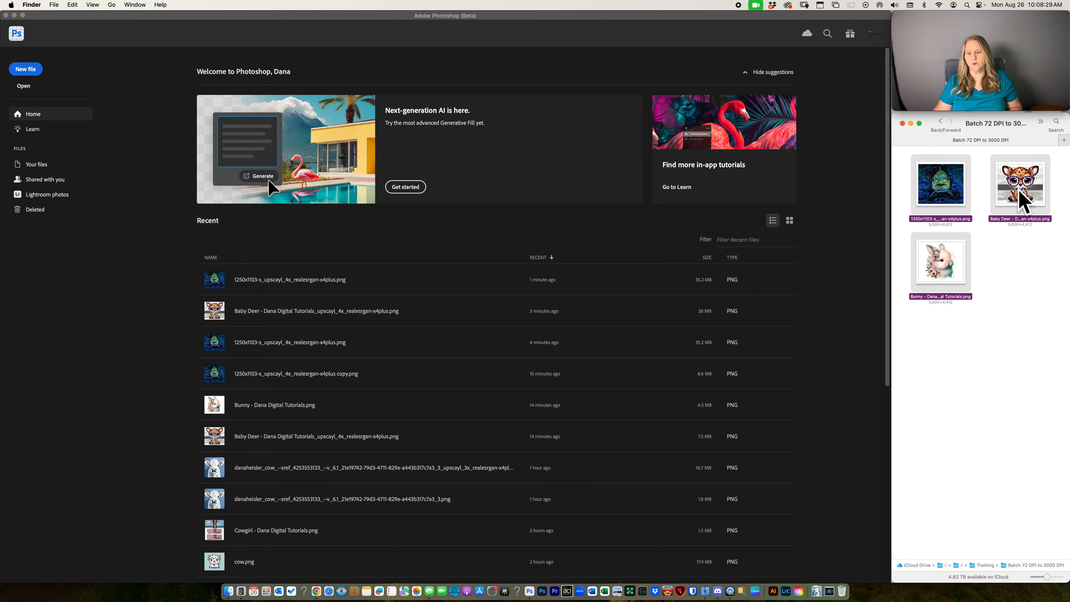
double_click(1020, 190)
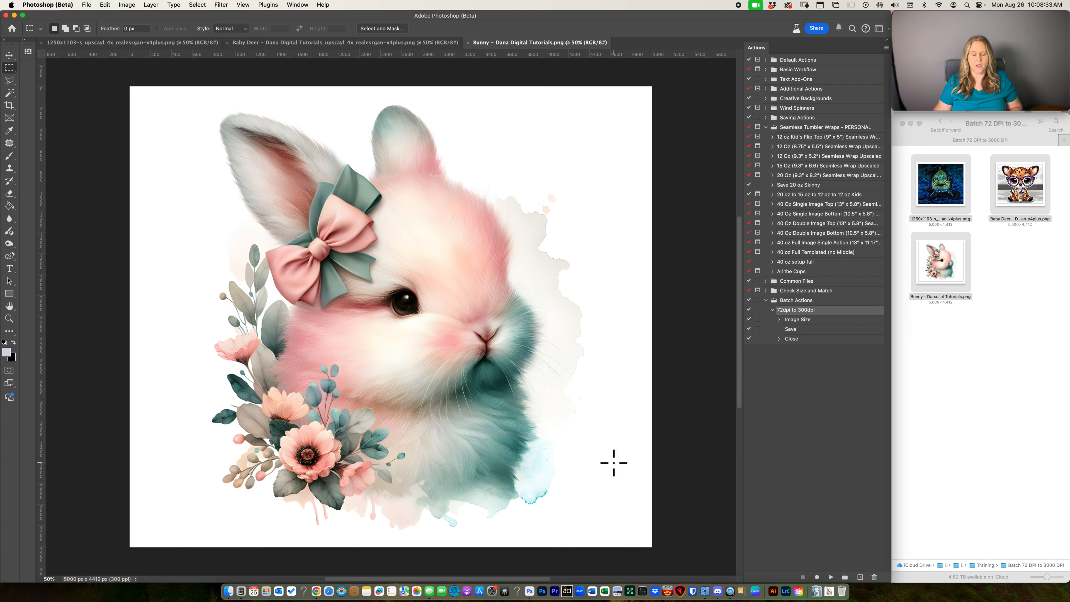
key(super+alt+i)
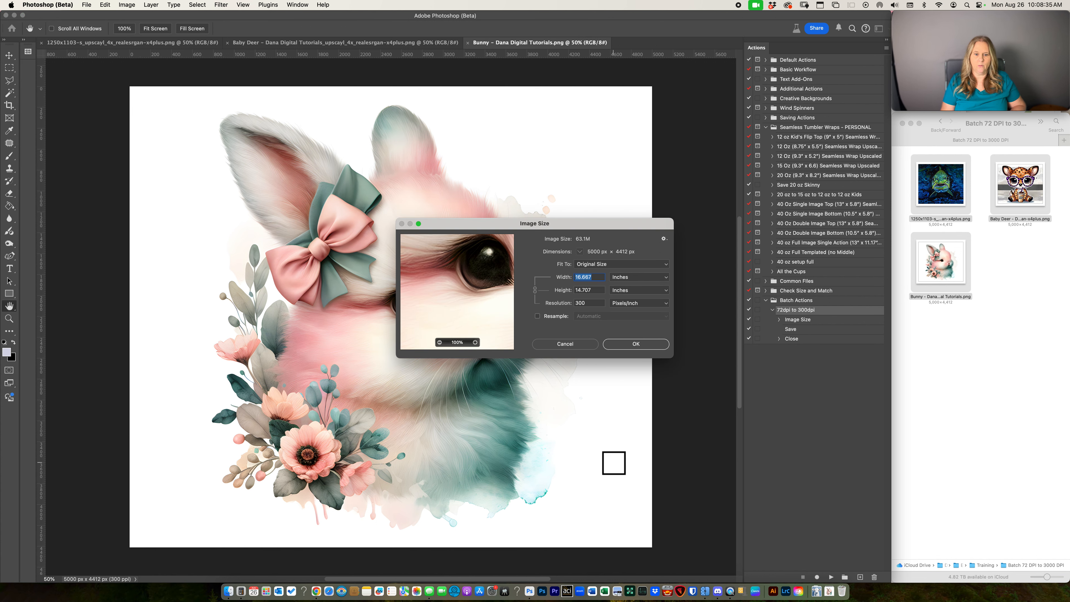
key(Return)
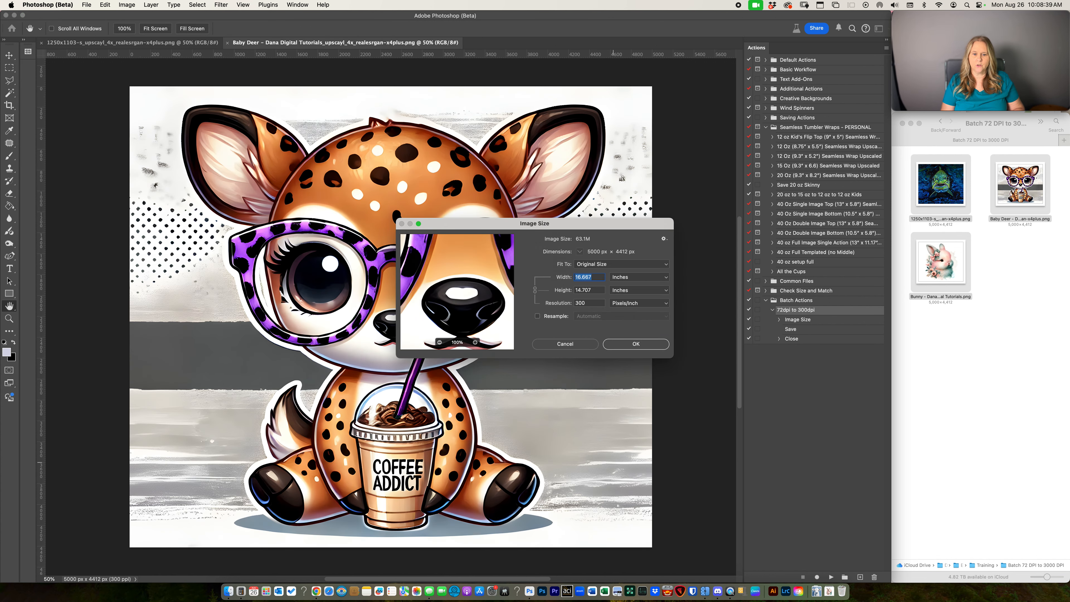
key(Return)
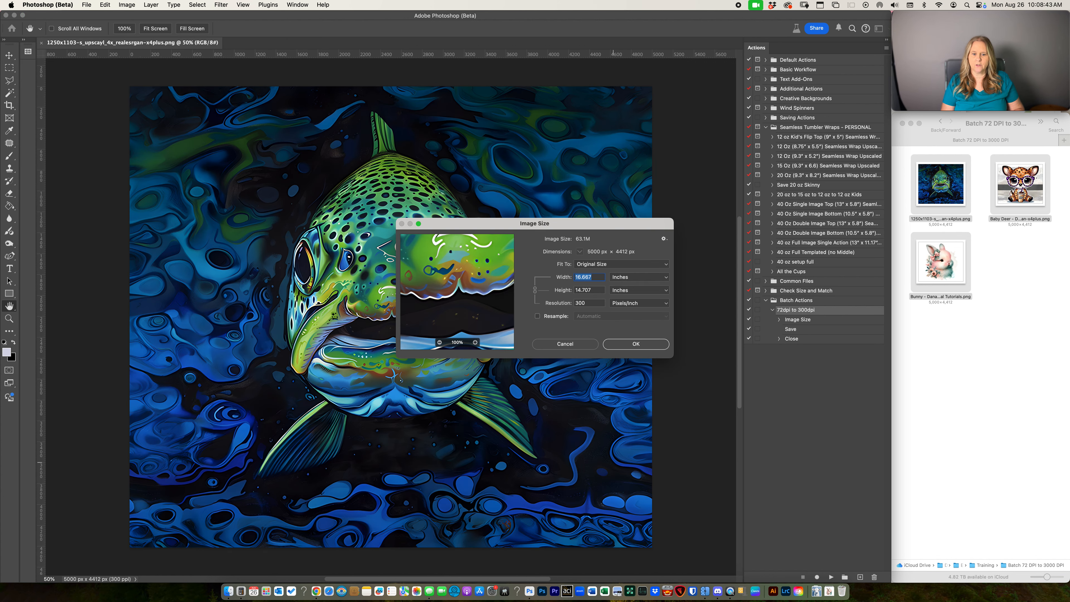
key(Return)
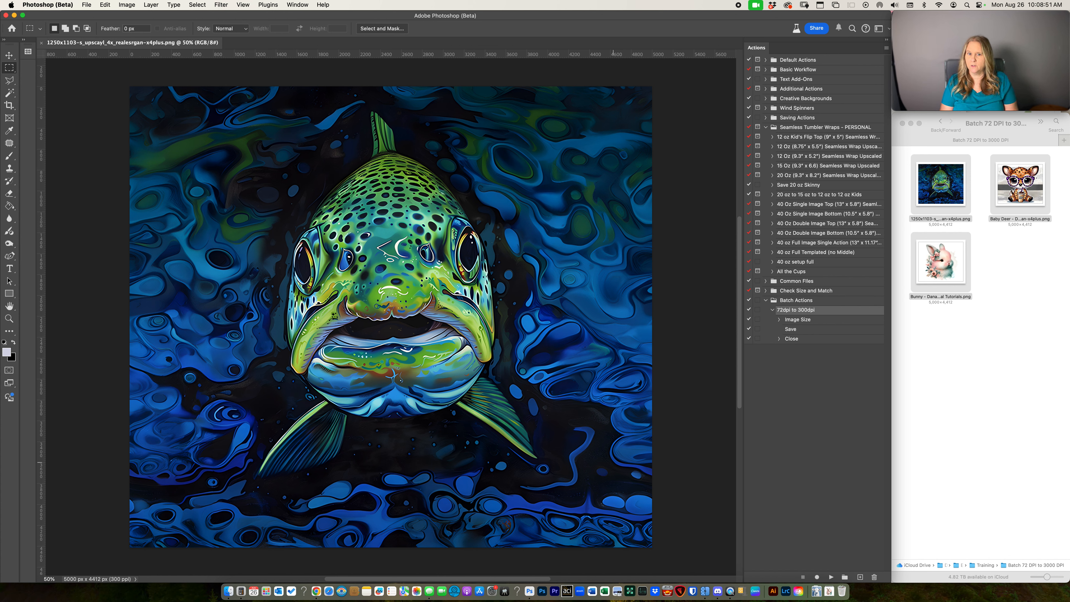
Duplicate the 72dpi to 300dpi action and rename the copy "72dpi to 300dpi and Resize 20 oz"
scroll(640, 420, up, 2)
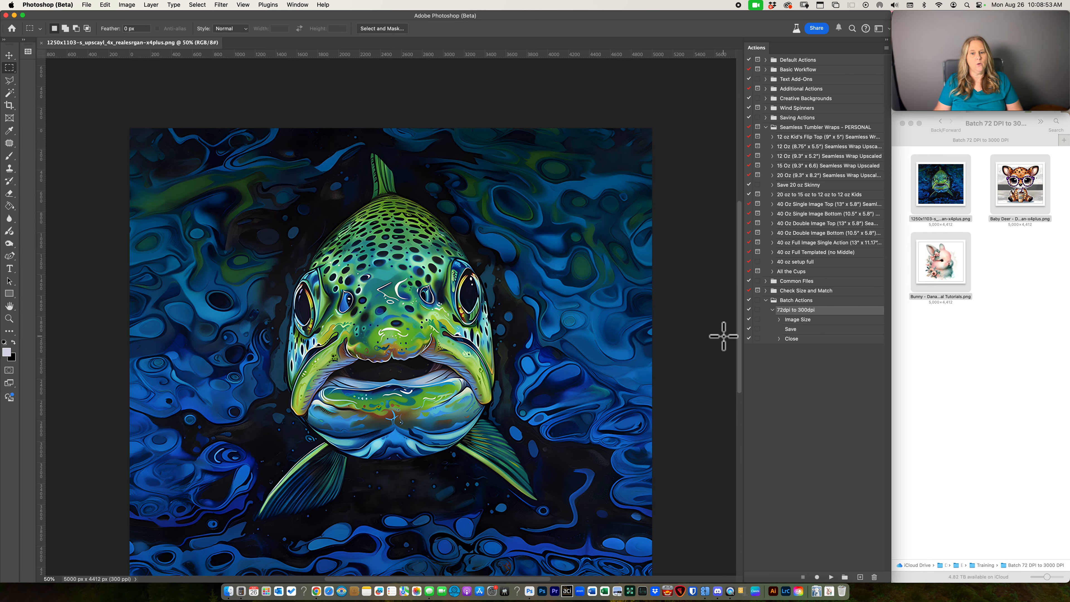
click(773, 310)
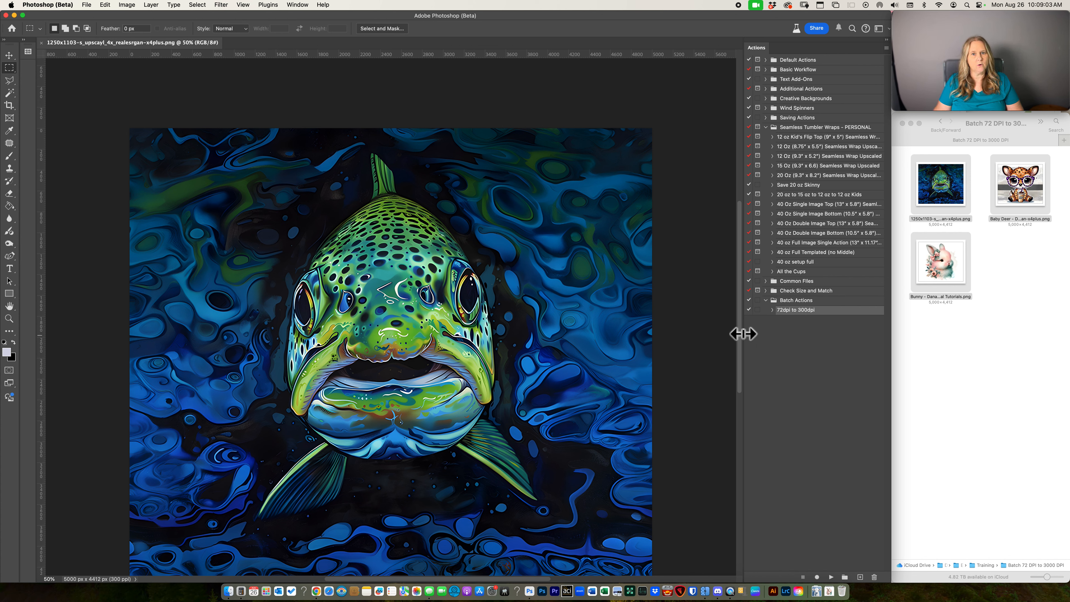
drag(788, 312, 860, 578)
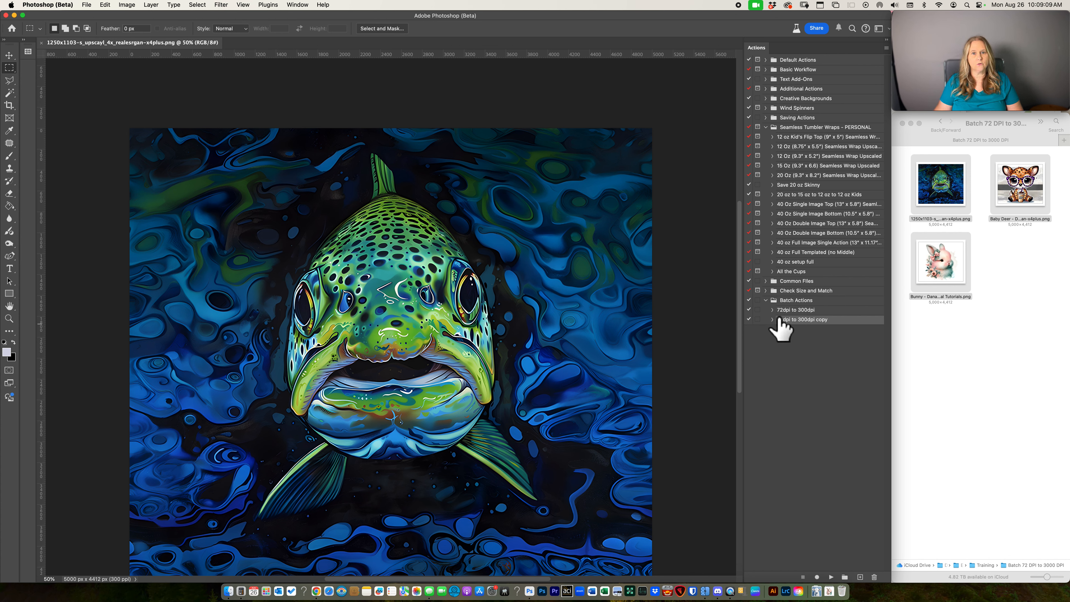
double_click(821, 320)
double_click(822, 319)
text(and Resize 20 oz)
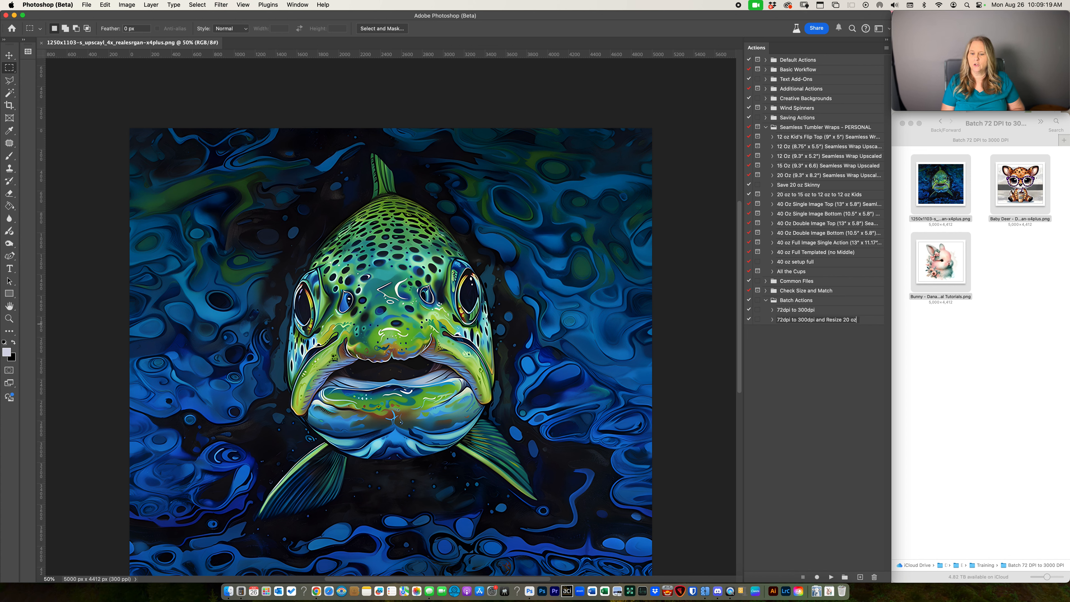
key(Return)
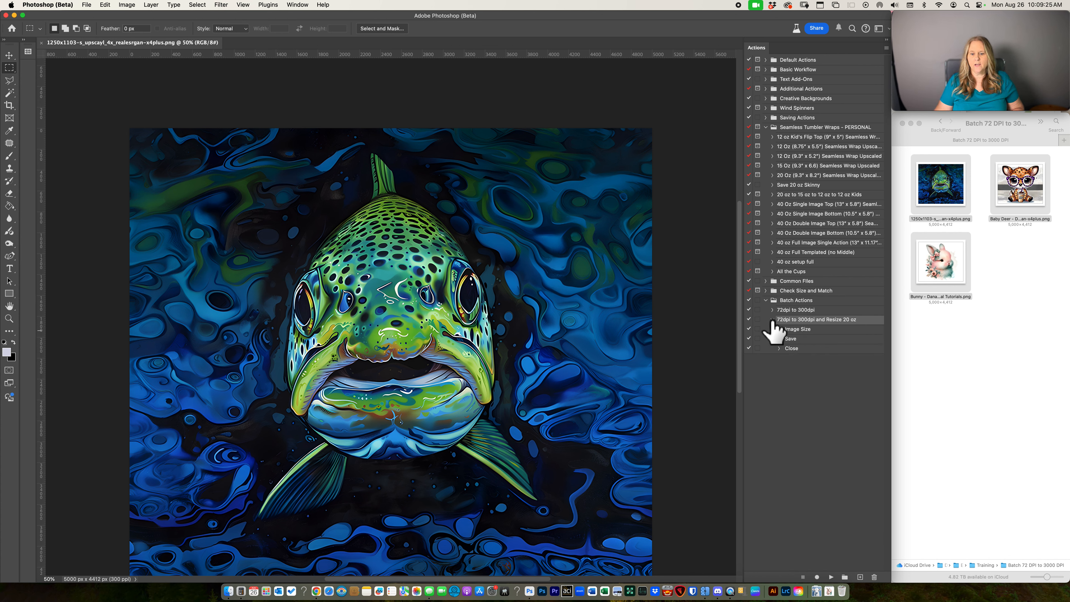
Start recording after the existing Image Size step in the 72dpi to 300dpi and Resize 20 oz action
click(772, 320)
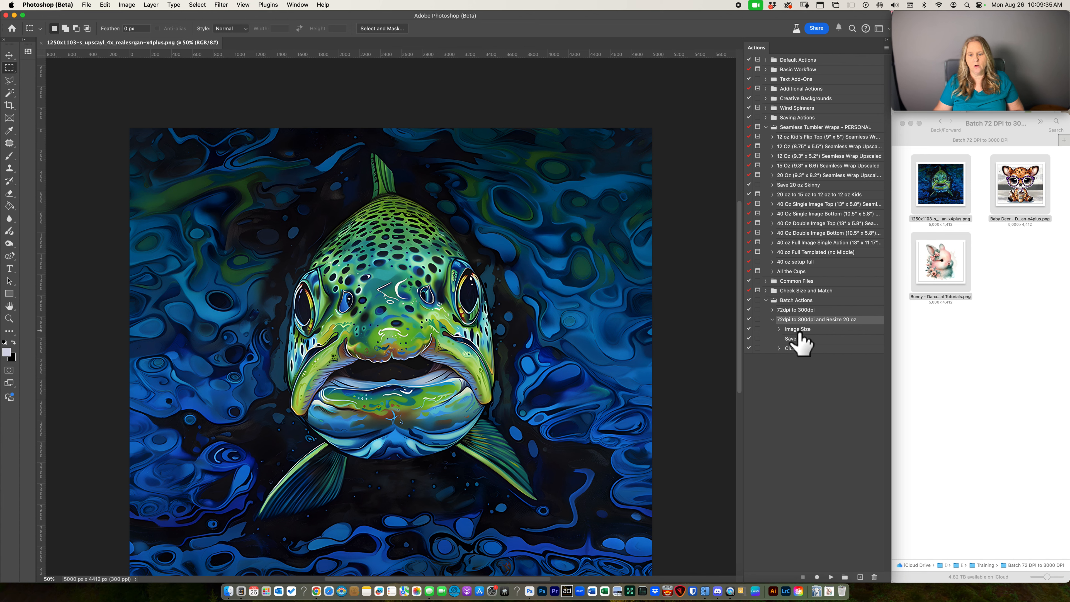
click(799, 332)
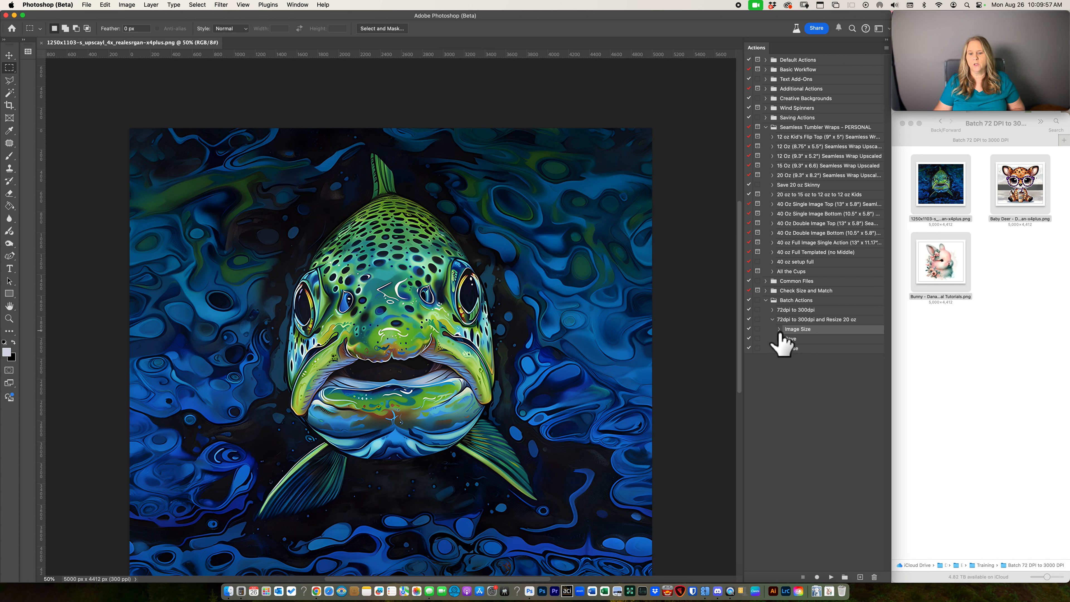
click(779, 329)
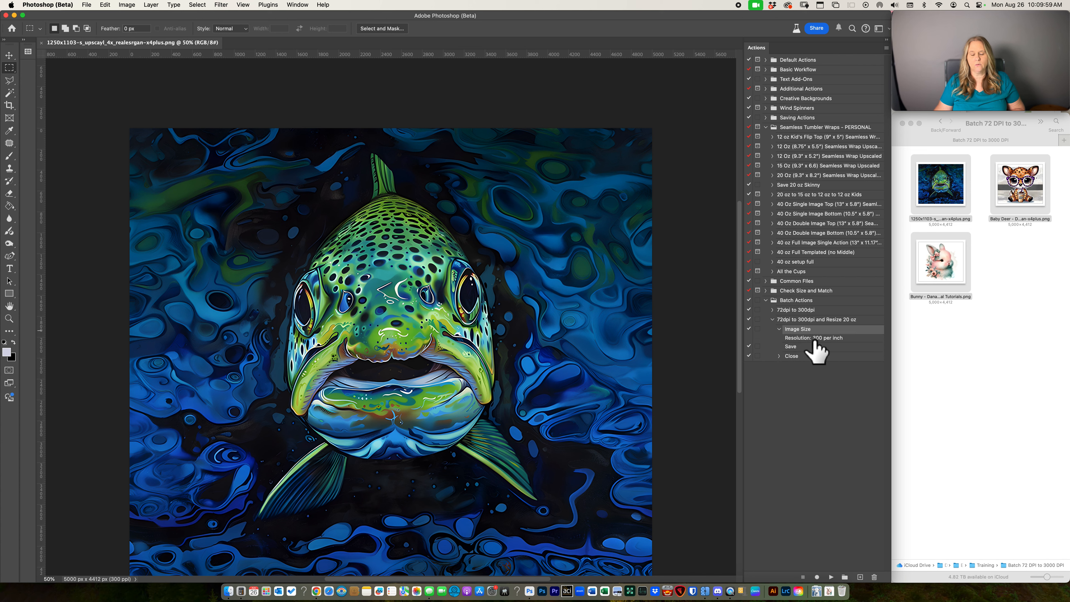
click(779, 329)
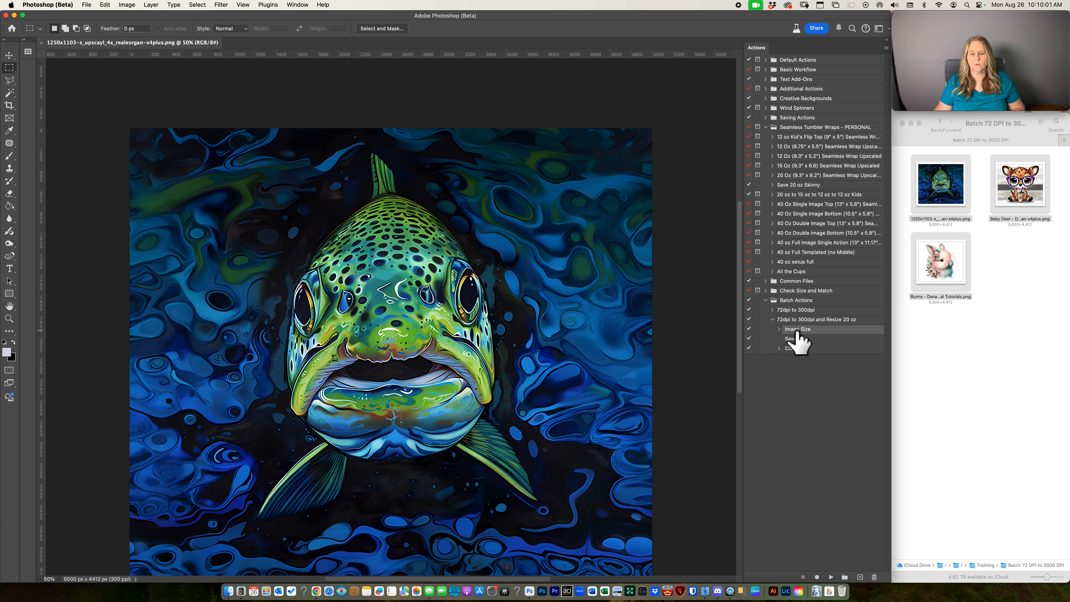
click(817, 577)
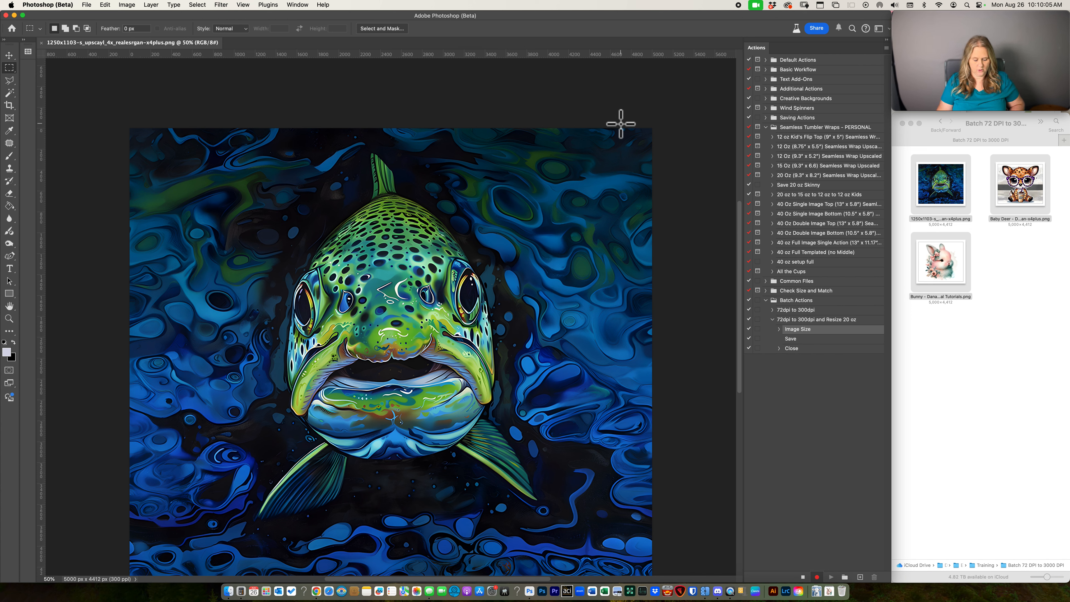
Resize the fish image to a width of 2790 pixels with Resample enabled, recording it in the action
key(super+alt+i)
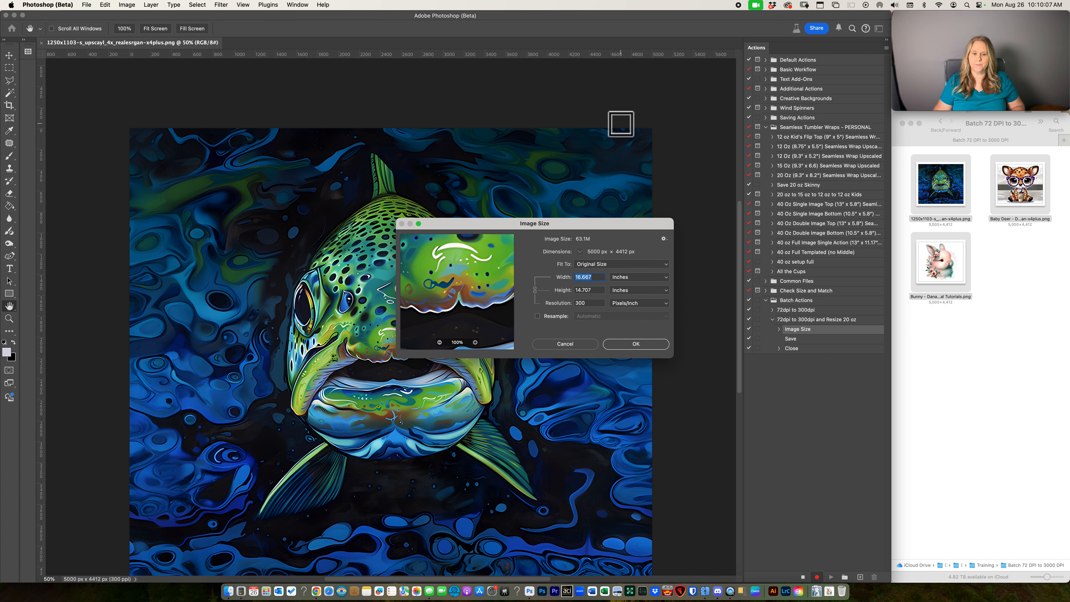
click(537, 316)
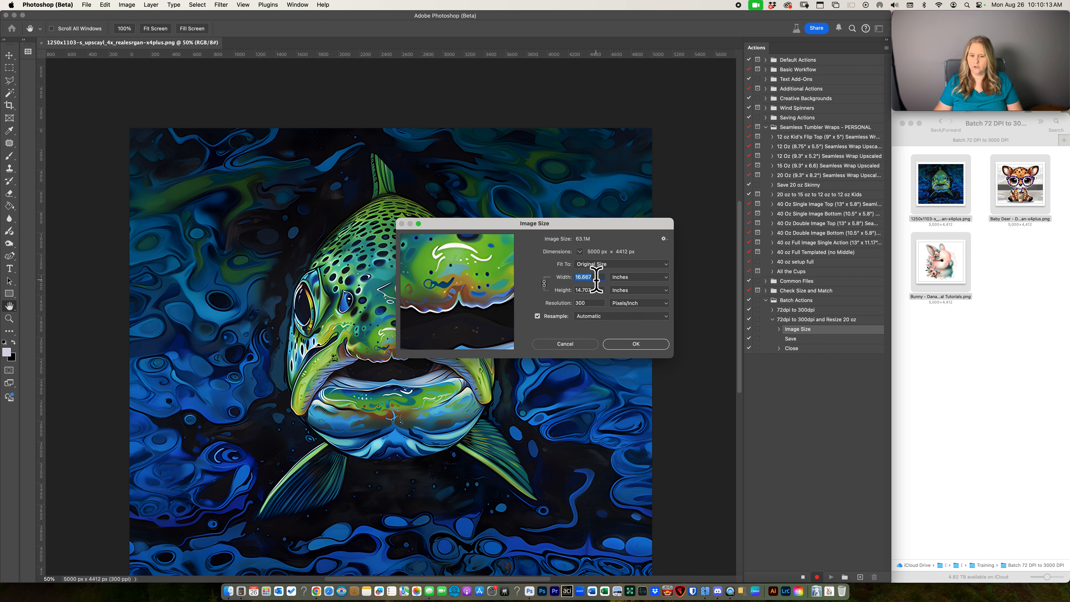
click(631, 278)
click(627, 270)
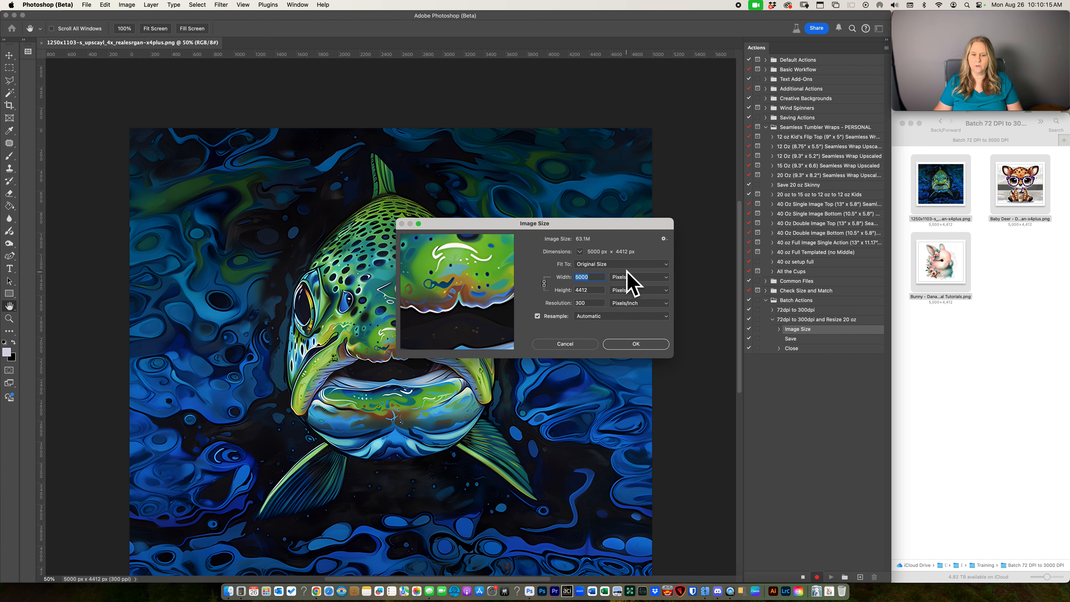
text(2790)
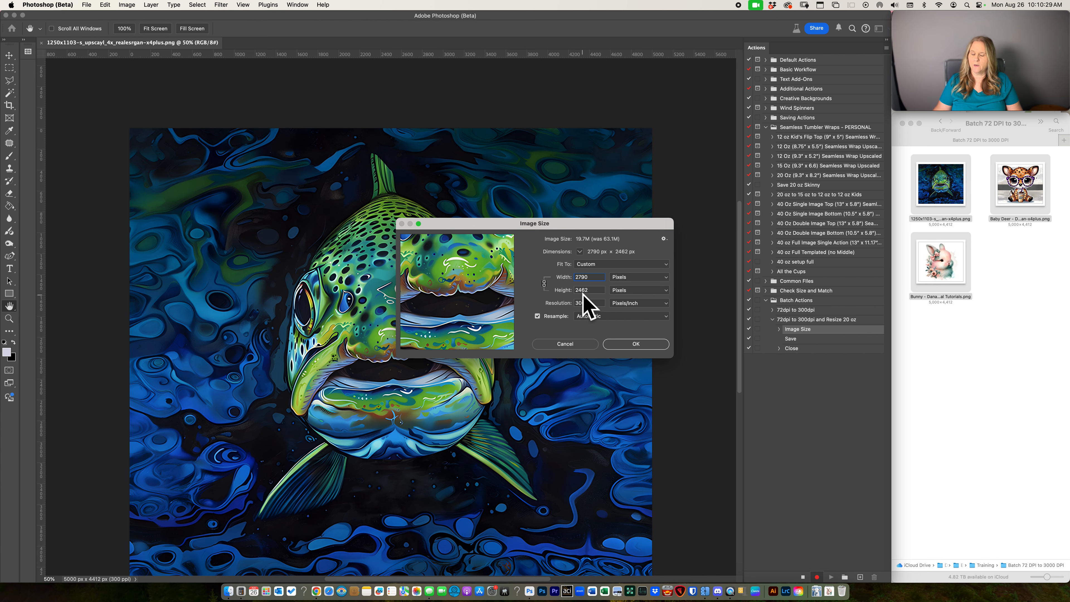
click(634, 345)
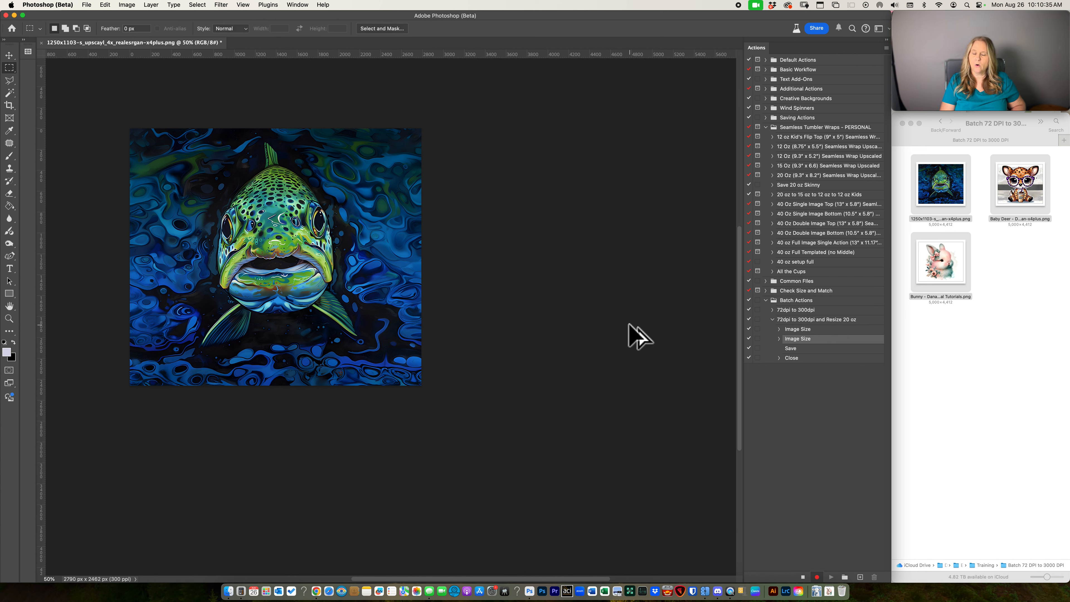
Record a Canvas Size change that sets the fish image's height to 2460 pixels, and stop the recording
key(super+alt+c)
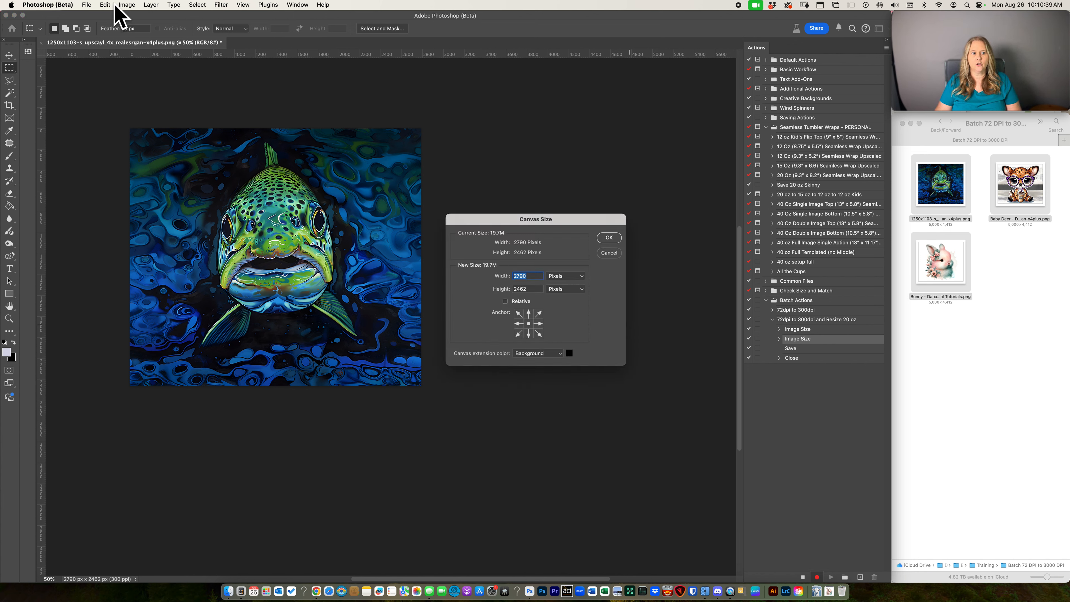
click(523, 289)
text(2)
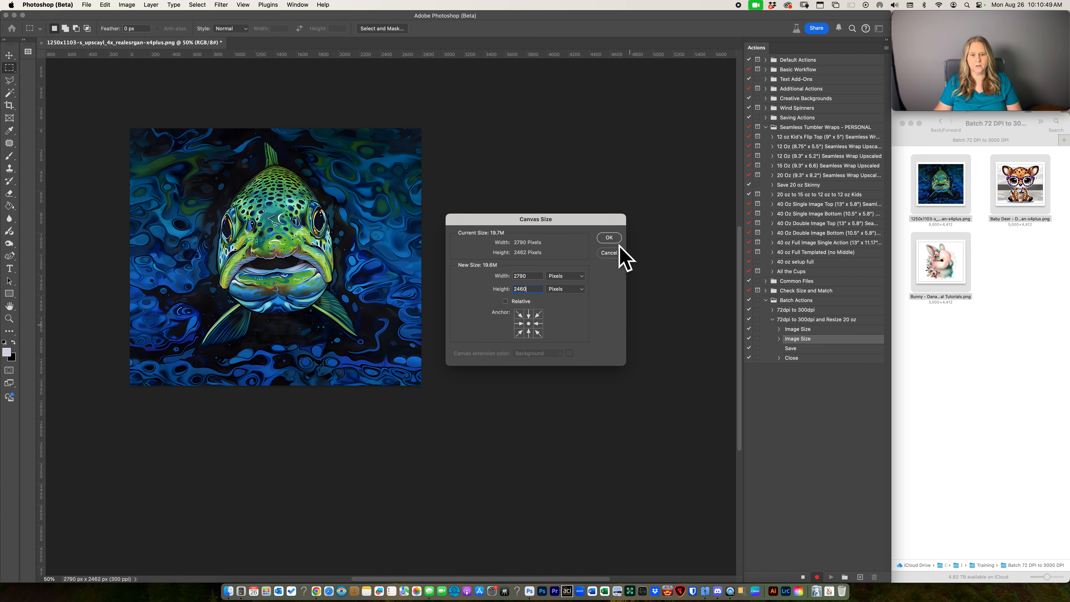
click(608, 239)
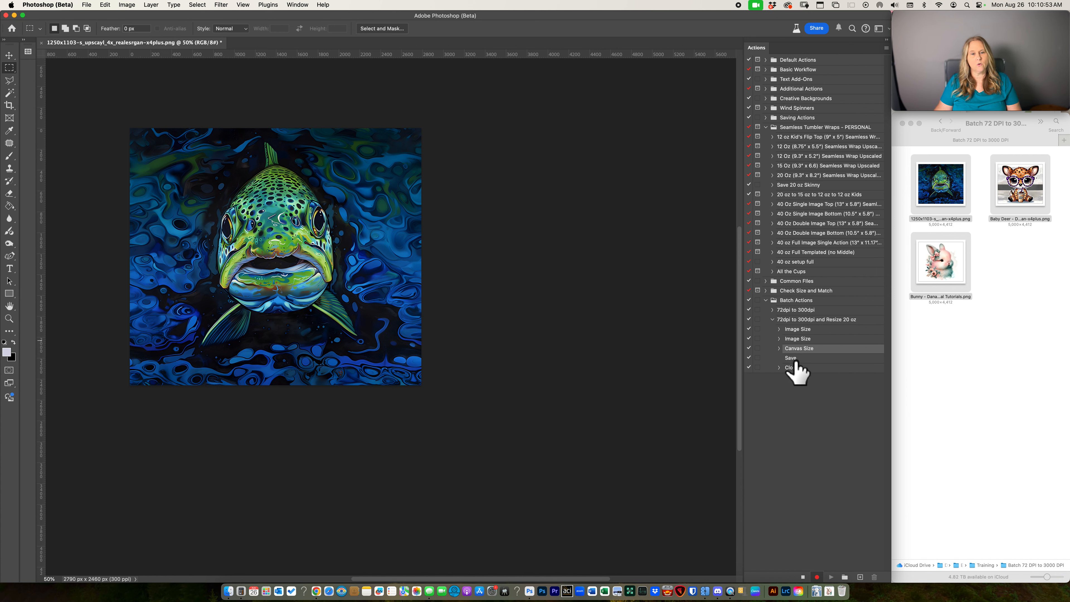
click(802, 576)
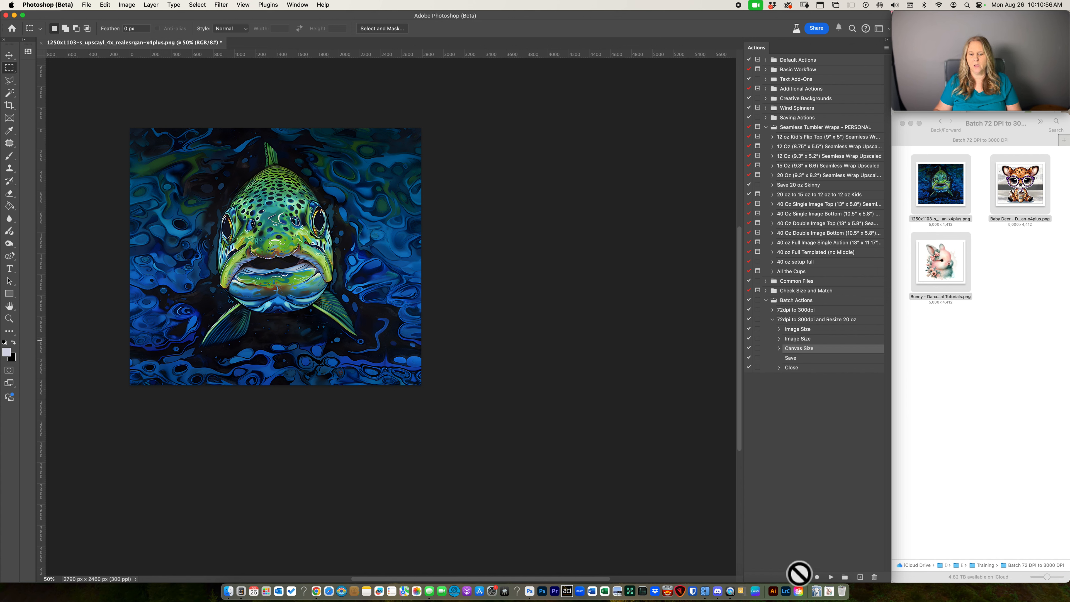
Collapse the steps of the 72dpi to 300dpi and Resize 20 oz action and close the fish image without saving
click(773, 319)
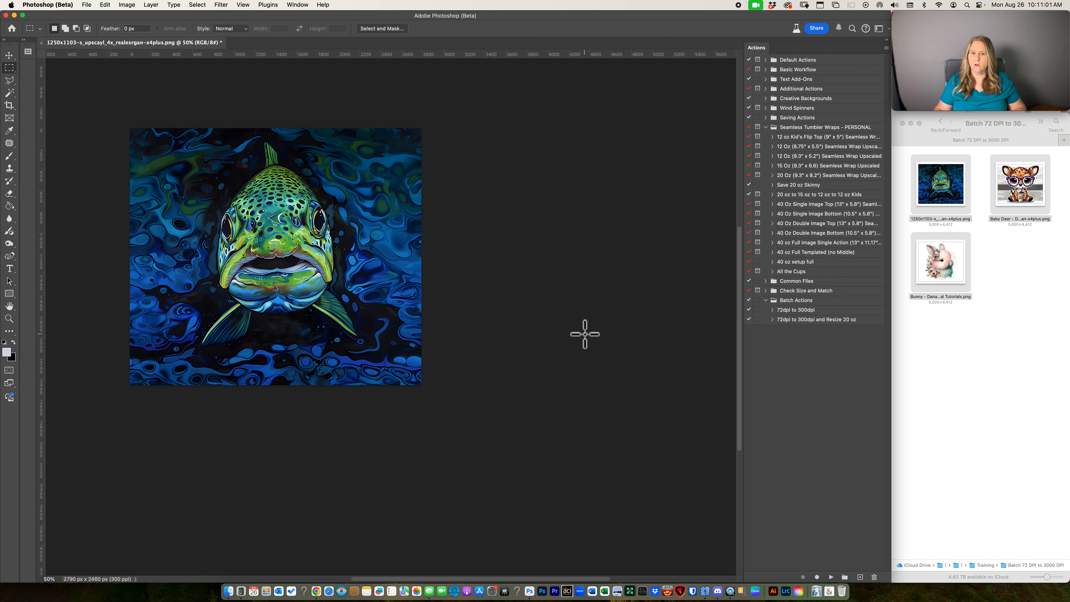
key(super+w)
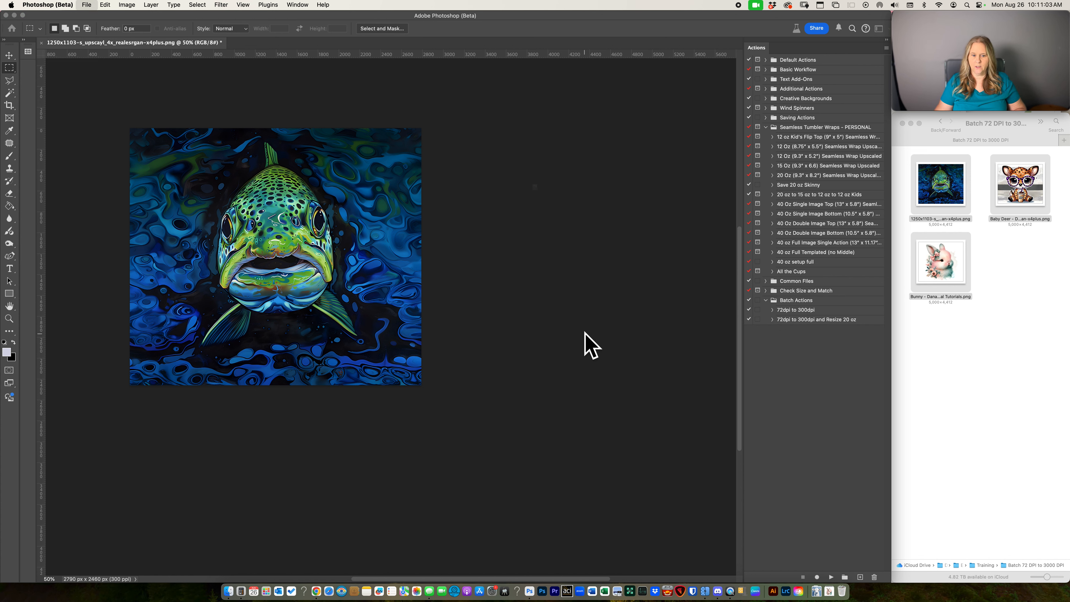
click(519, 219)
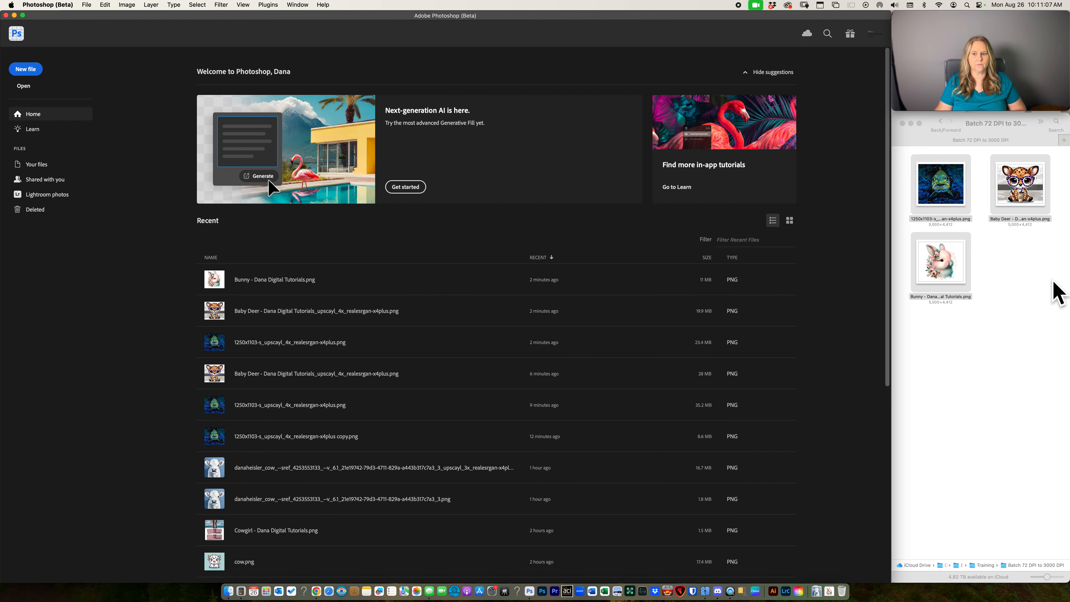
Set up a Batch for the 72dpi to 300dpi and Resize 20 oz action with Batch 72 DPI to 3000 DPI as source folder
click(84, 5)
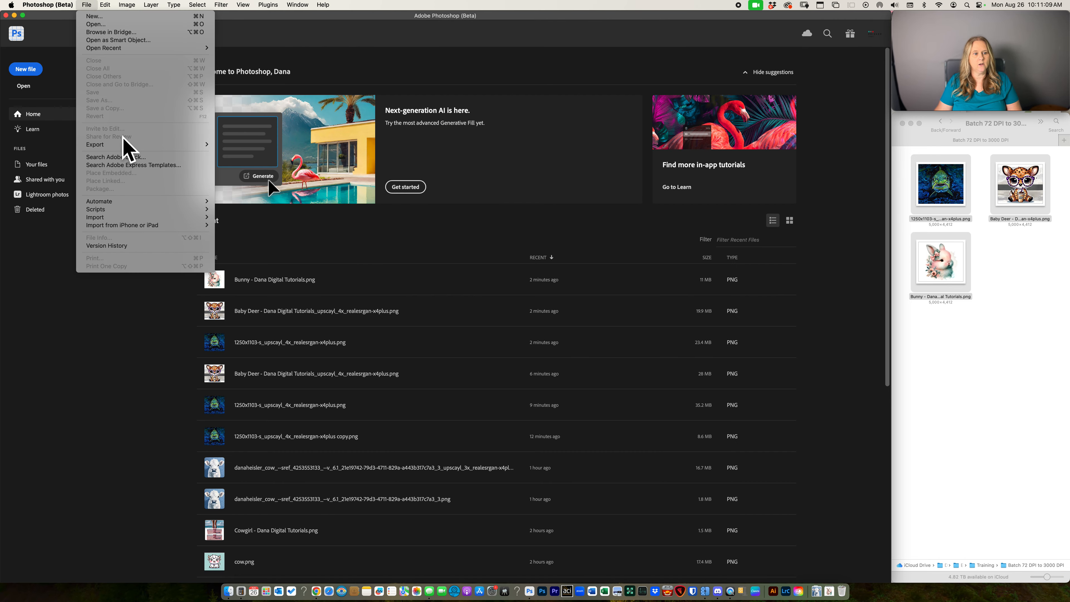
mouse_move(126, 202)
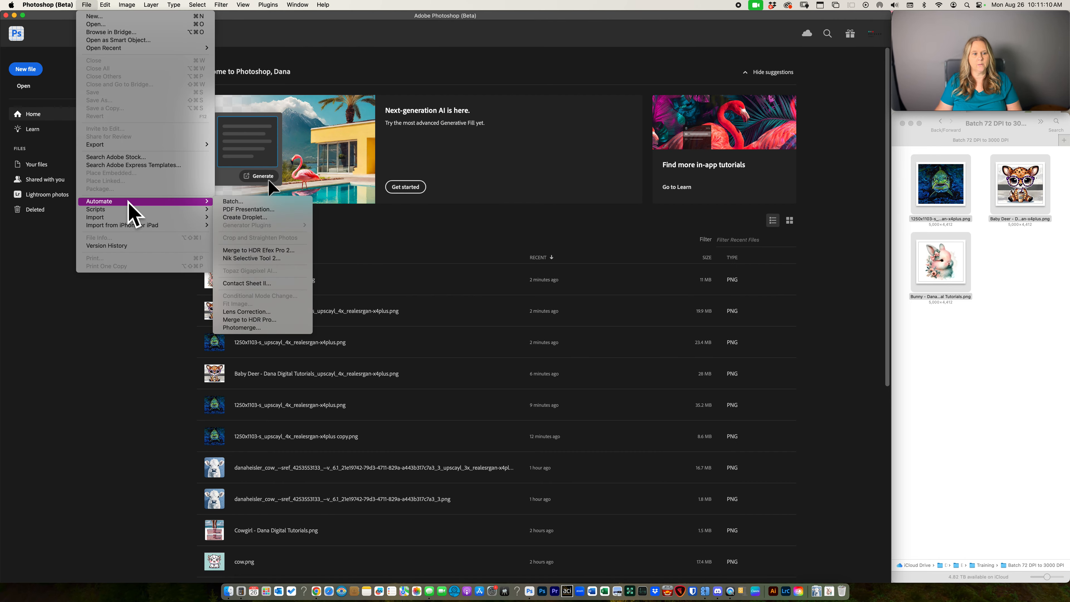
click(236, 202)
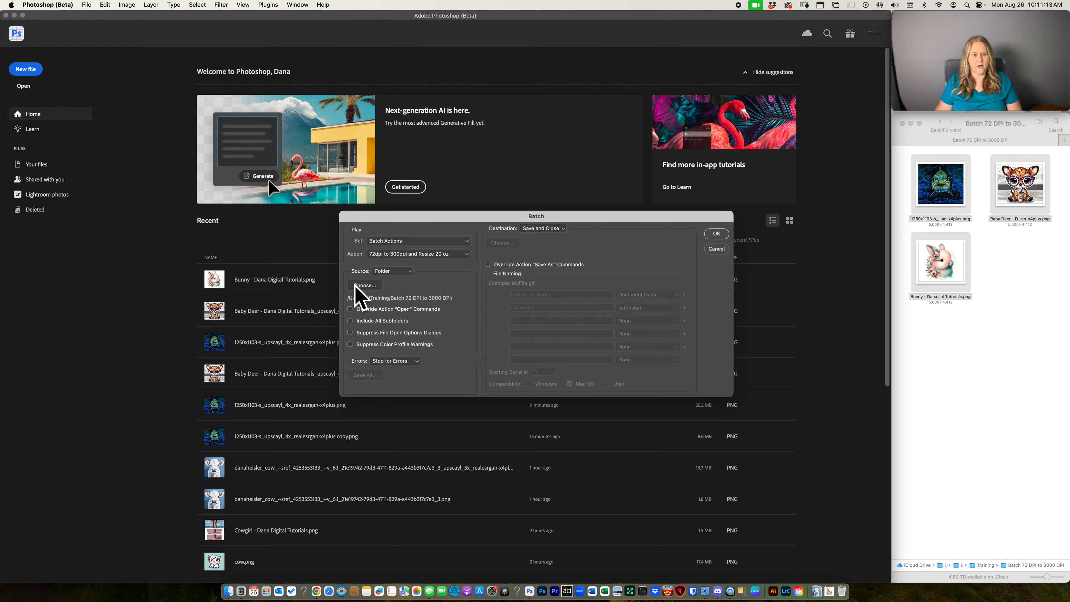
click(363, 286)
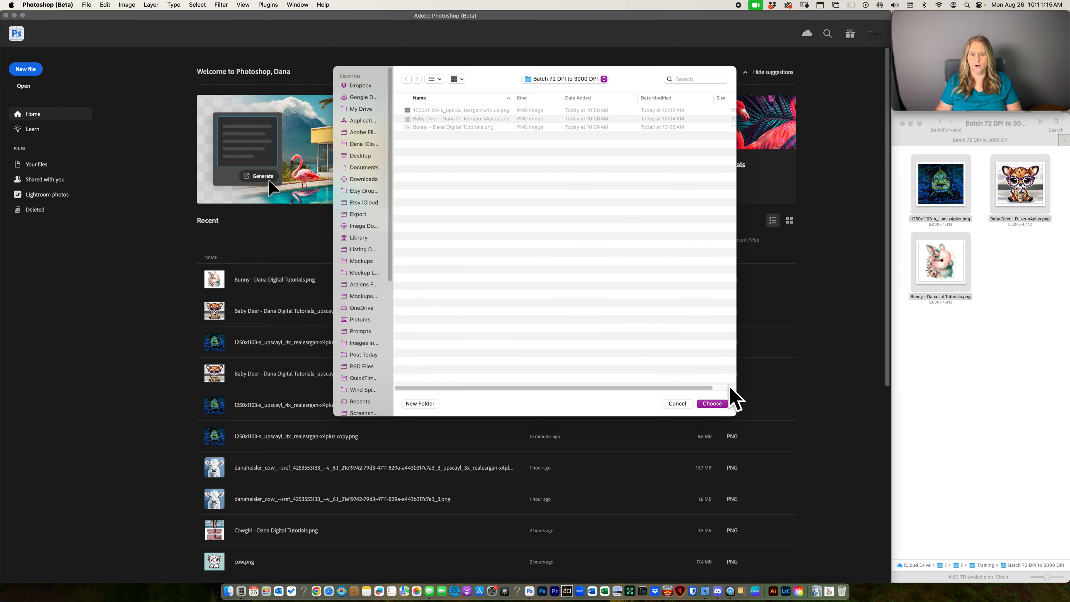
click(715, 404)
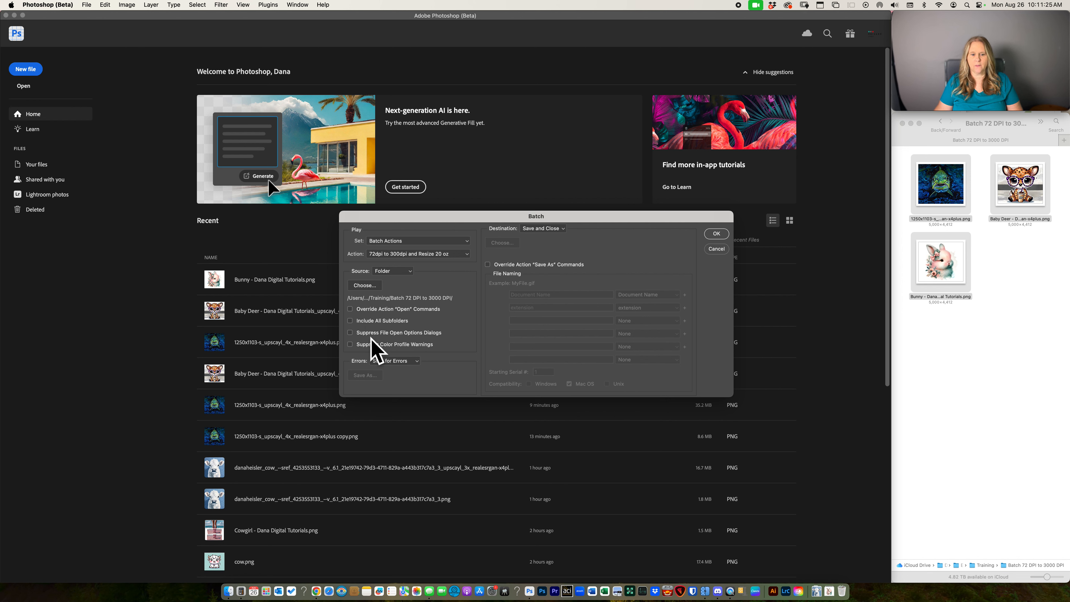
Set the batch destination to a new folder named temp inside Batch 72 DPI to 3000 DPI, and run the batch
click(538, 229)
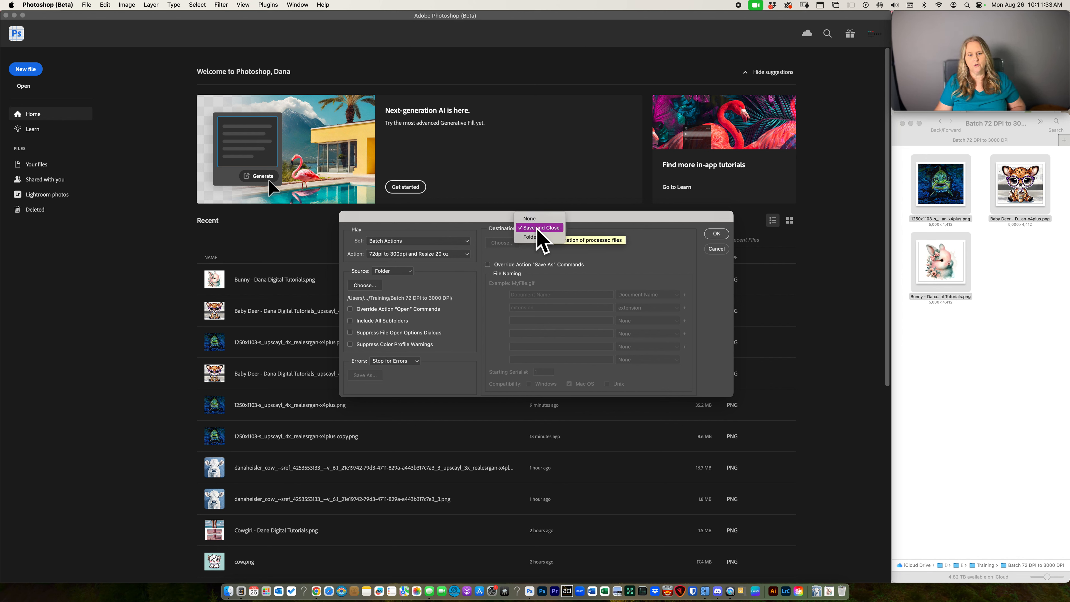
click(541, 238)
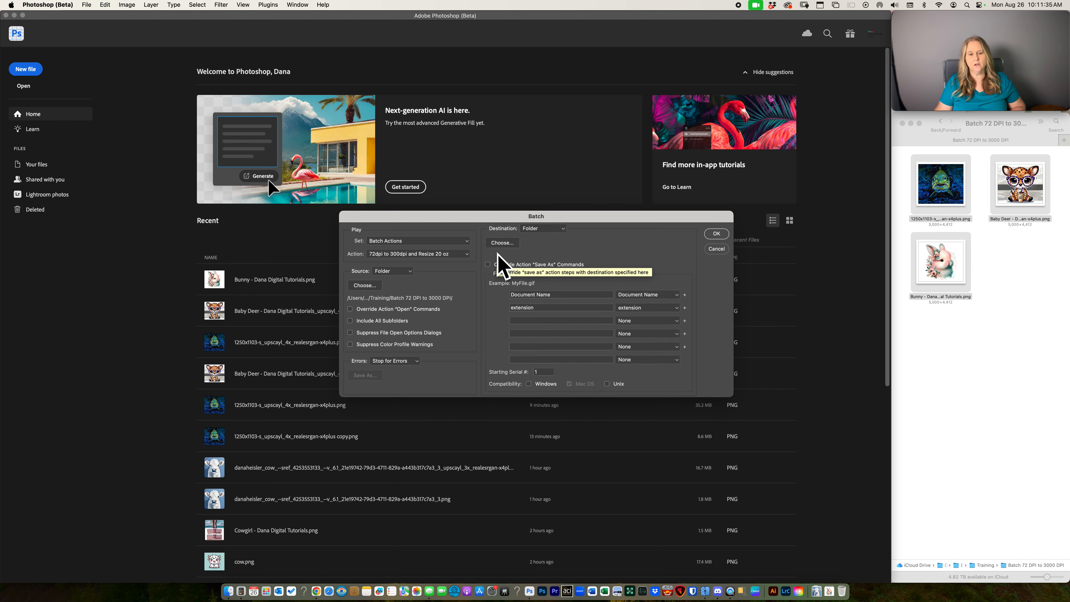
click(500, 243)
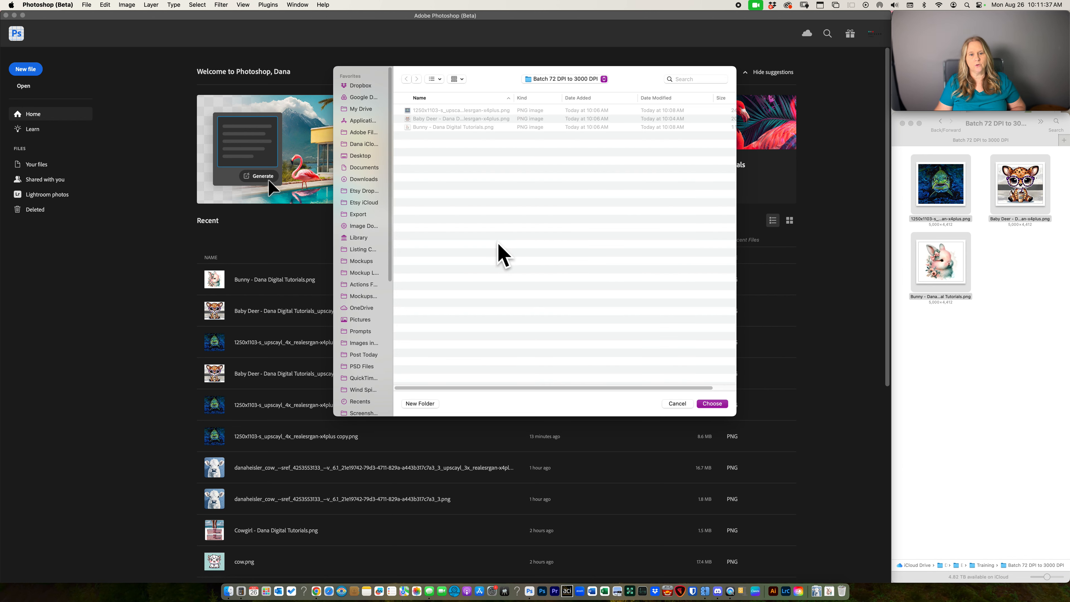
click(426, 402)
text(temp)
click(577, 263)
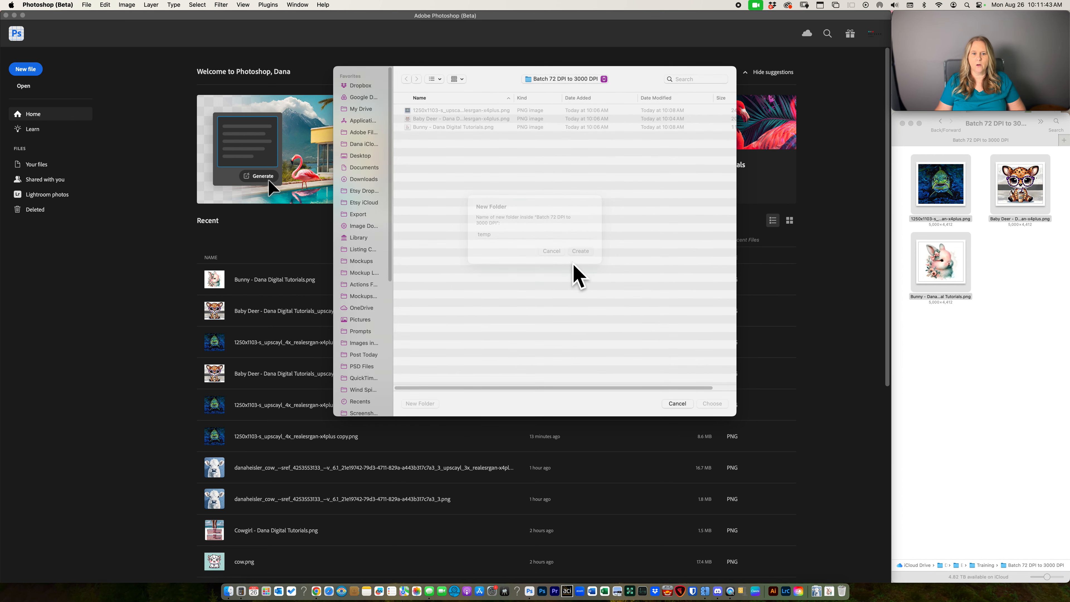
click(712, 404)
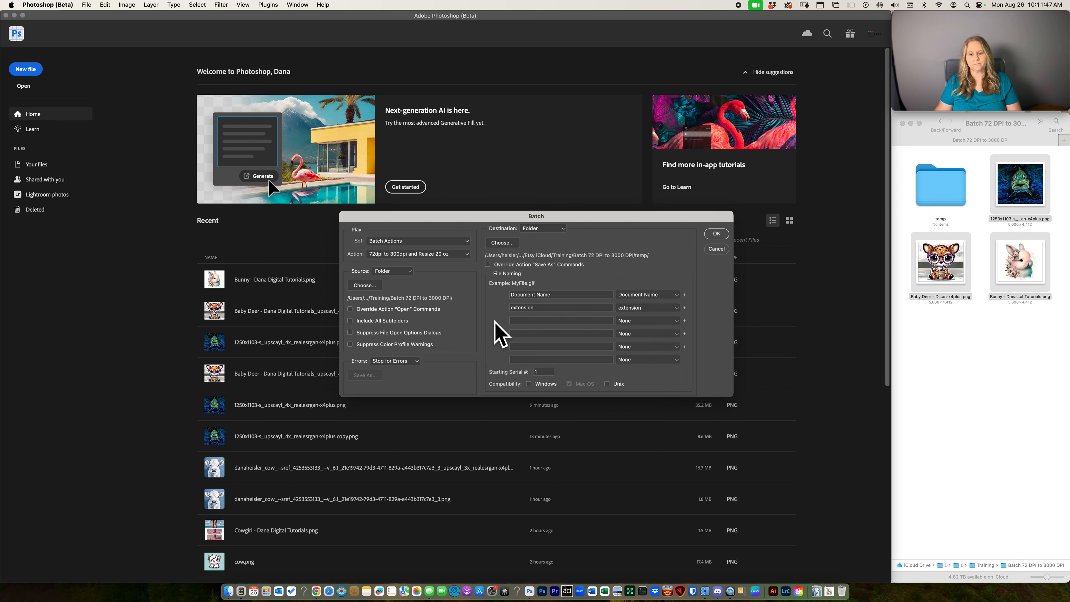
click(716, 233)
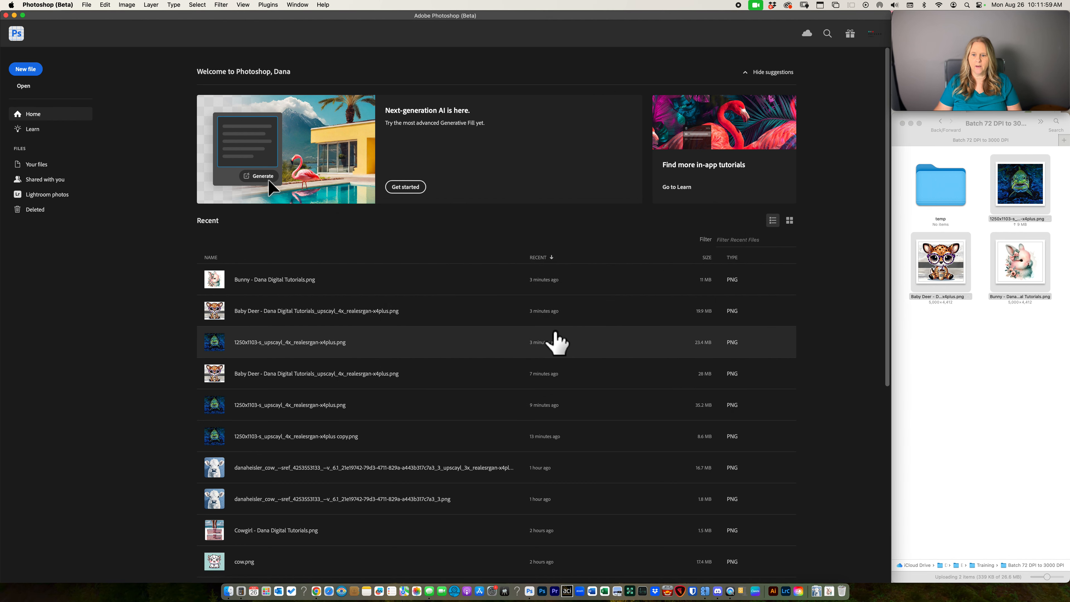
Inspect the temp folder's contents, and open the fish image from the source folder to check its Image Size
click(970, 366)
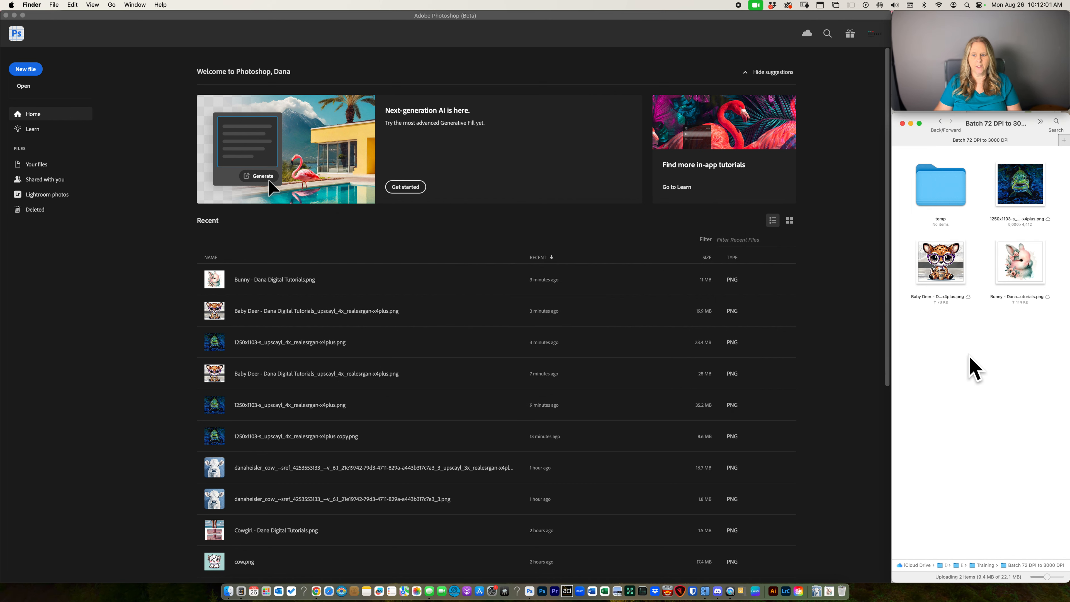
double_click(949, 191)
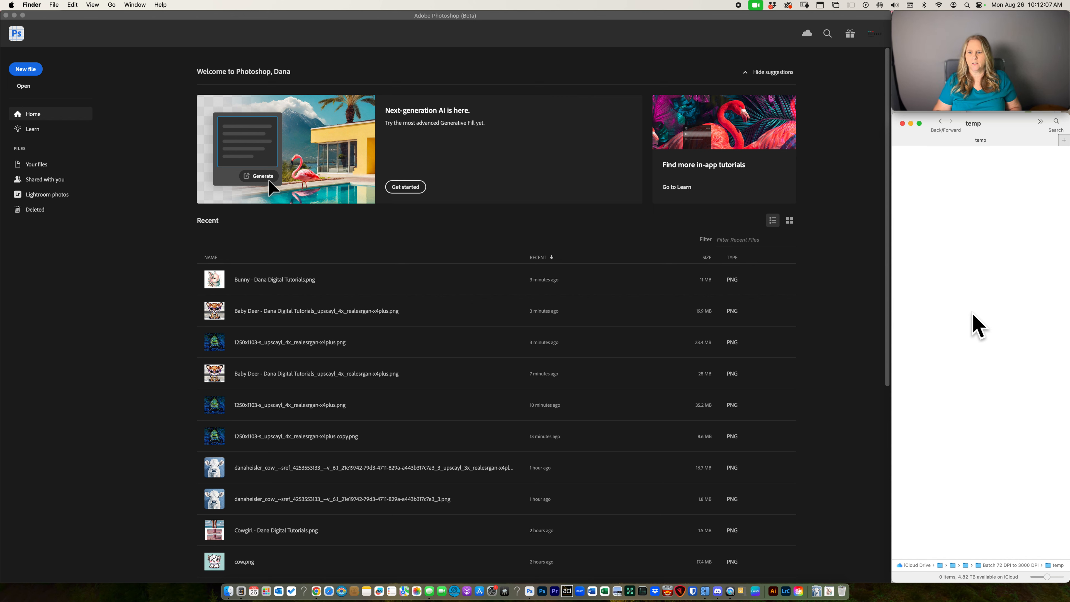
key(super+bracketleft)
drag(1013, 198, 884, 239)
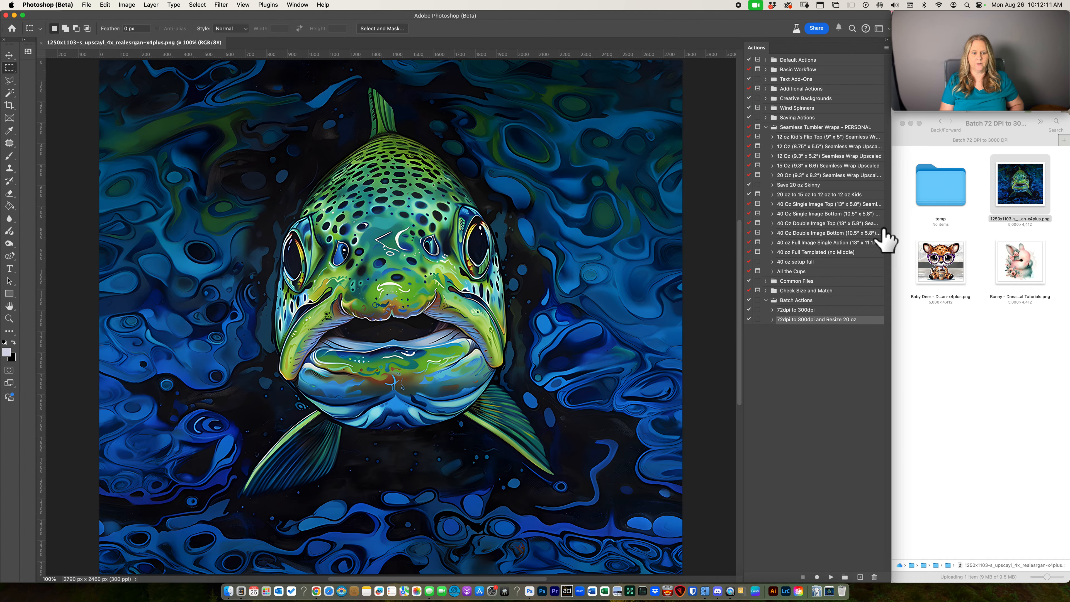
key(super+alt+i)
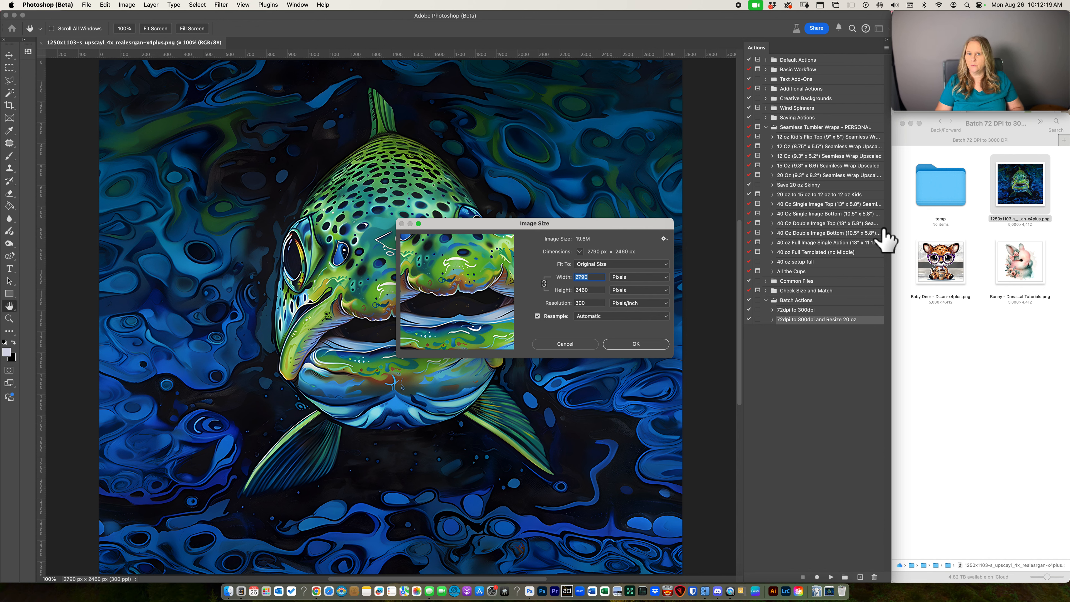
key(Escape)
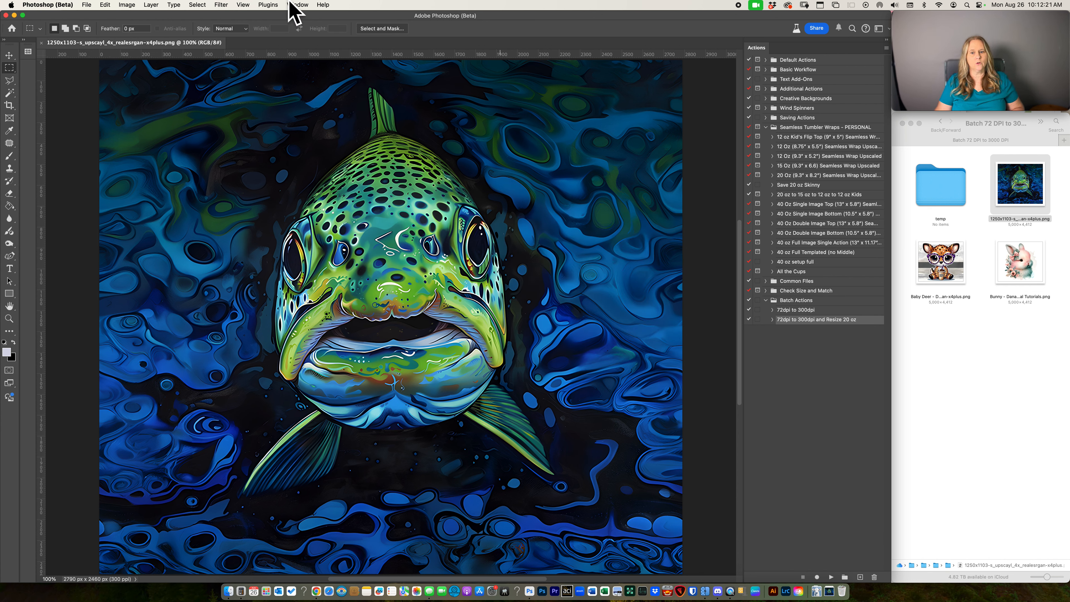
Delete the Save step from the 72dpi to 300dpi and Resize 20 oz action
click(773, 319)
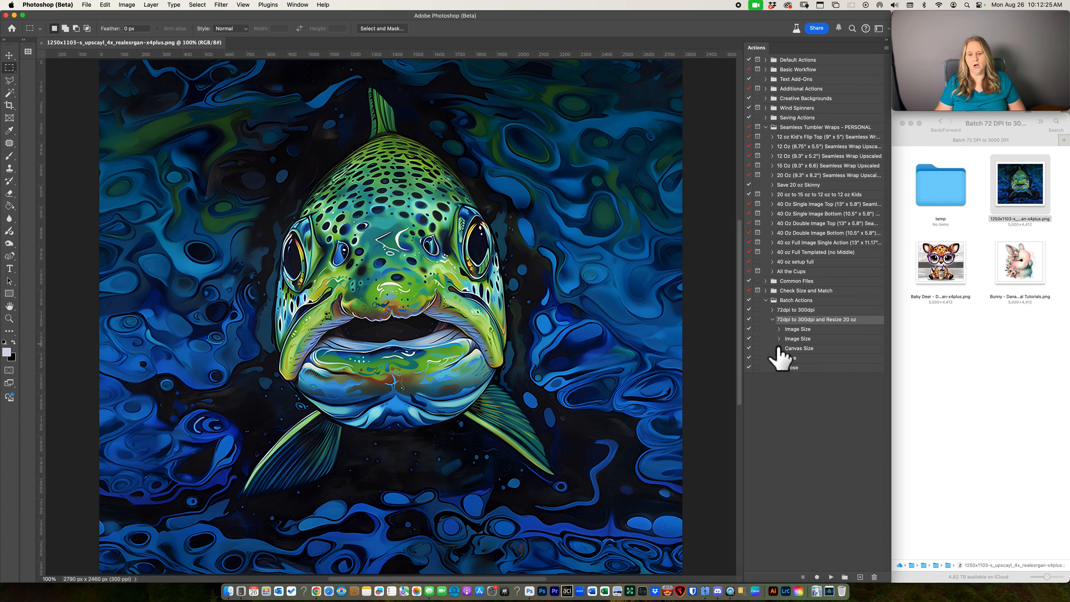
click(801, 358)
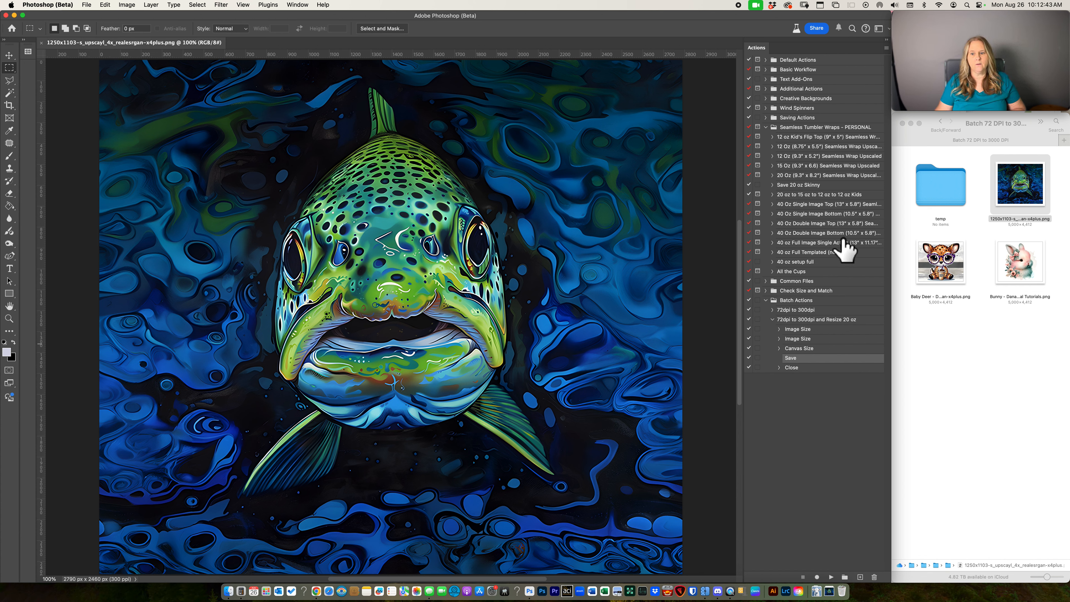
drag(795, 358, 875, 577)
click(800, 352)
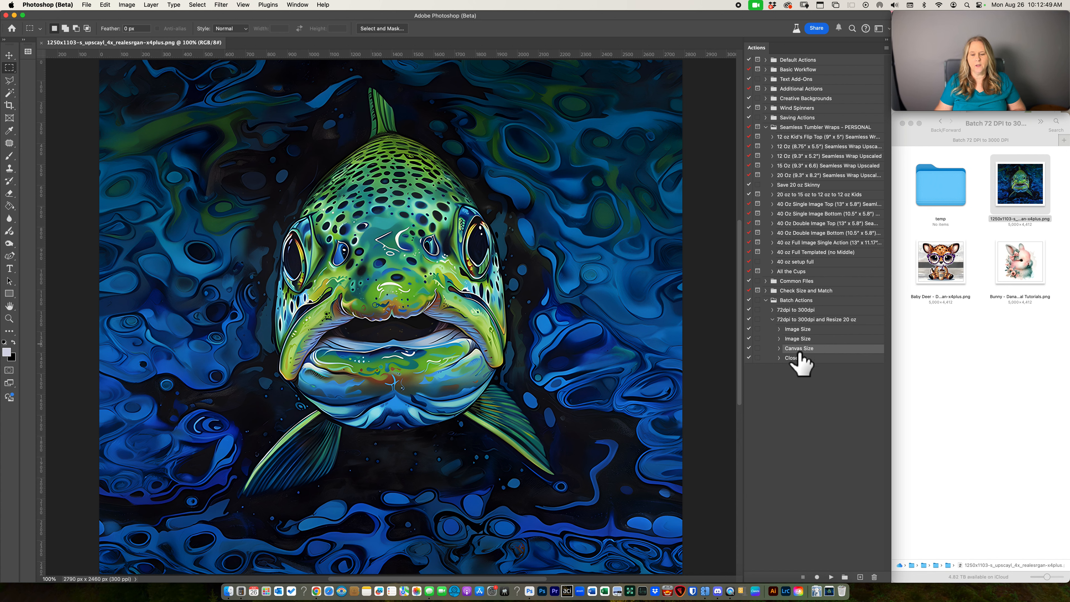
click(817, 577)
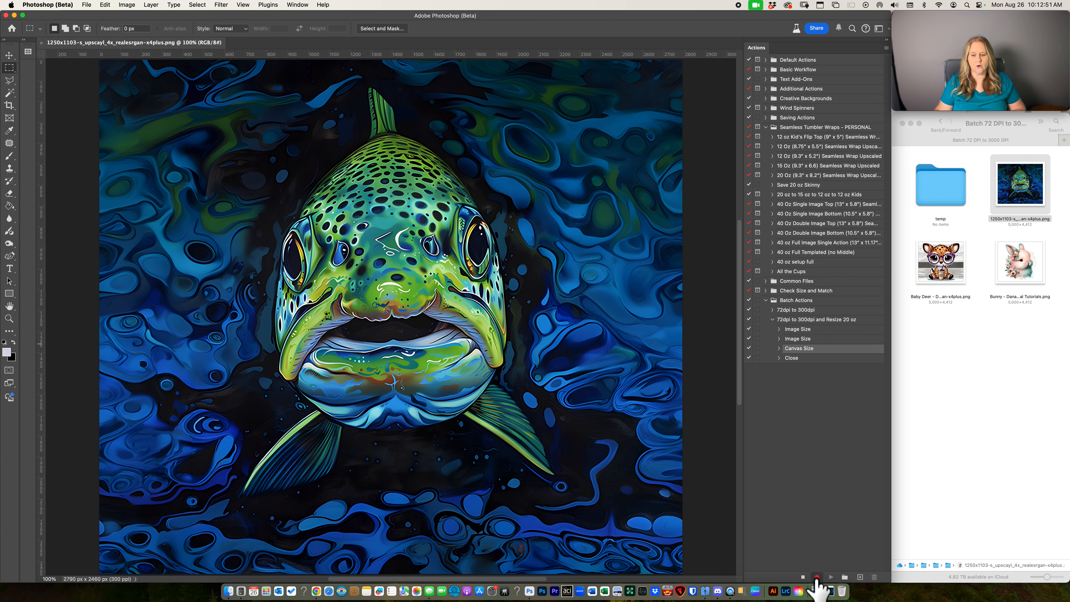
key(super+shift+s)
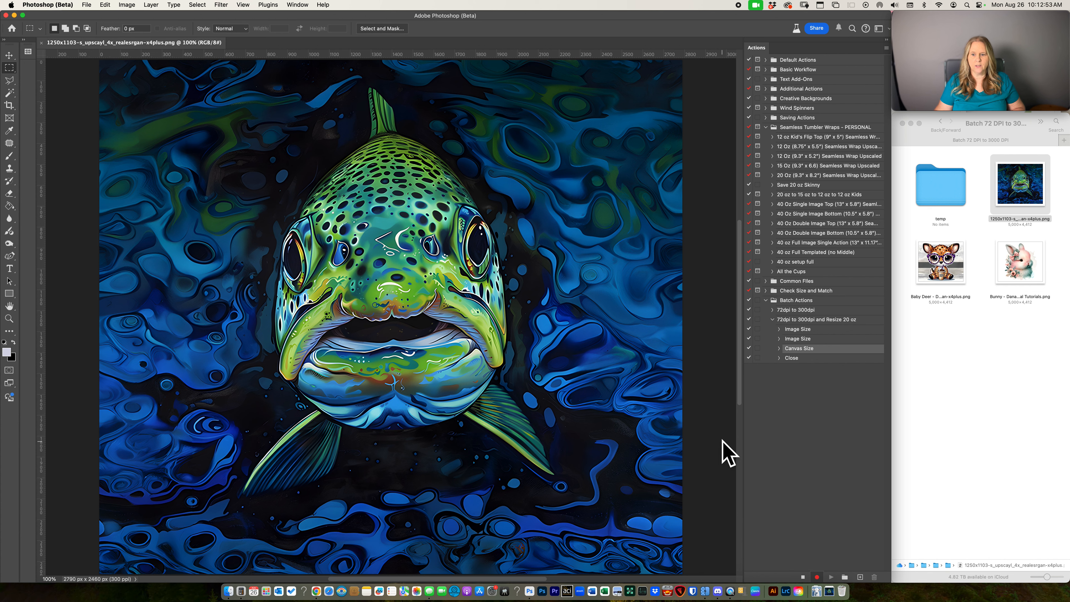
double_click(459, 146)
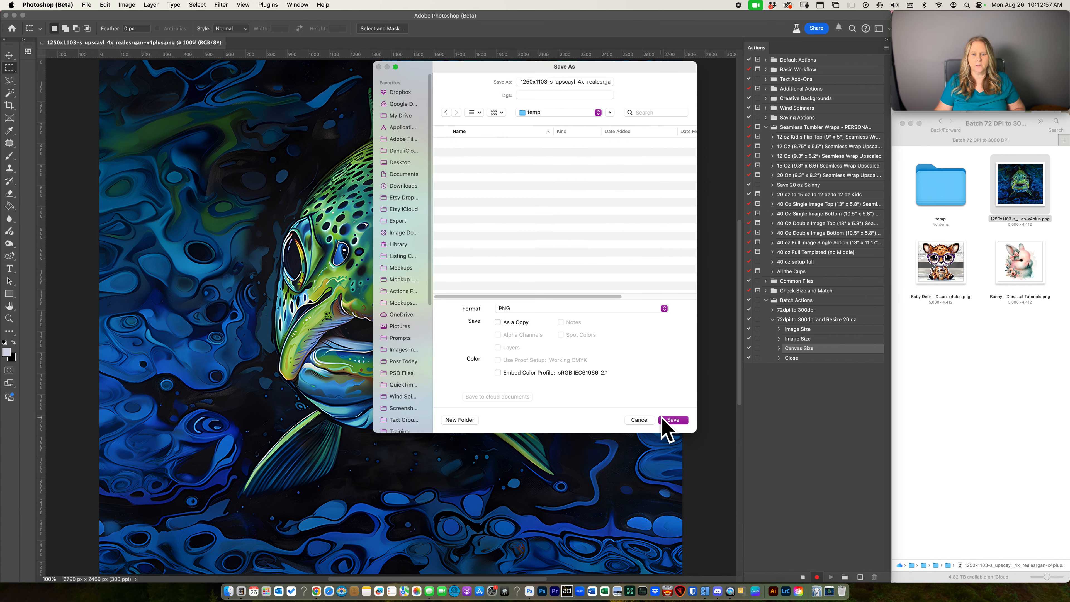
click(639, 420)
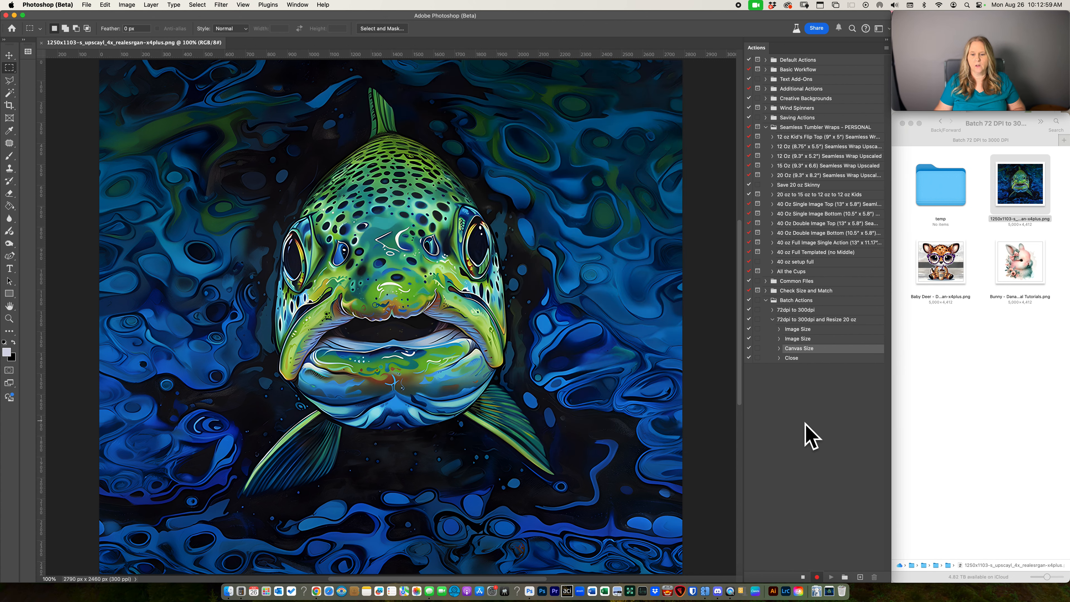
click(803, 577)
Disable the Save and Close steps in the 72dpi to 300dpi and Resize 20 oz action, and rerun the batch into the temp folder
click(748, 359)
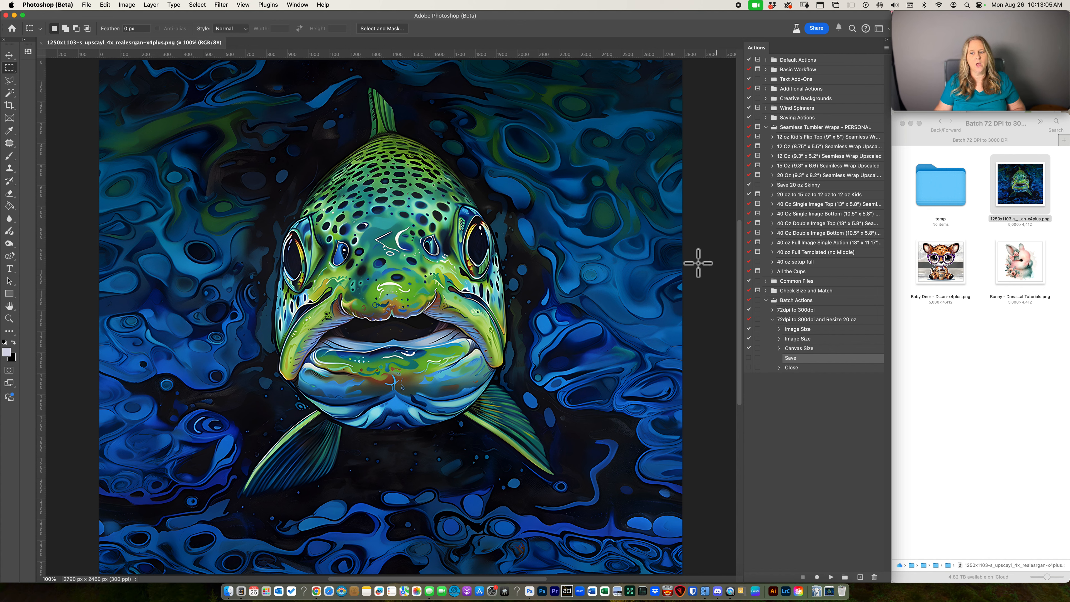
click(87, 5)
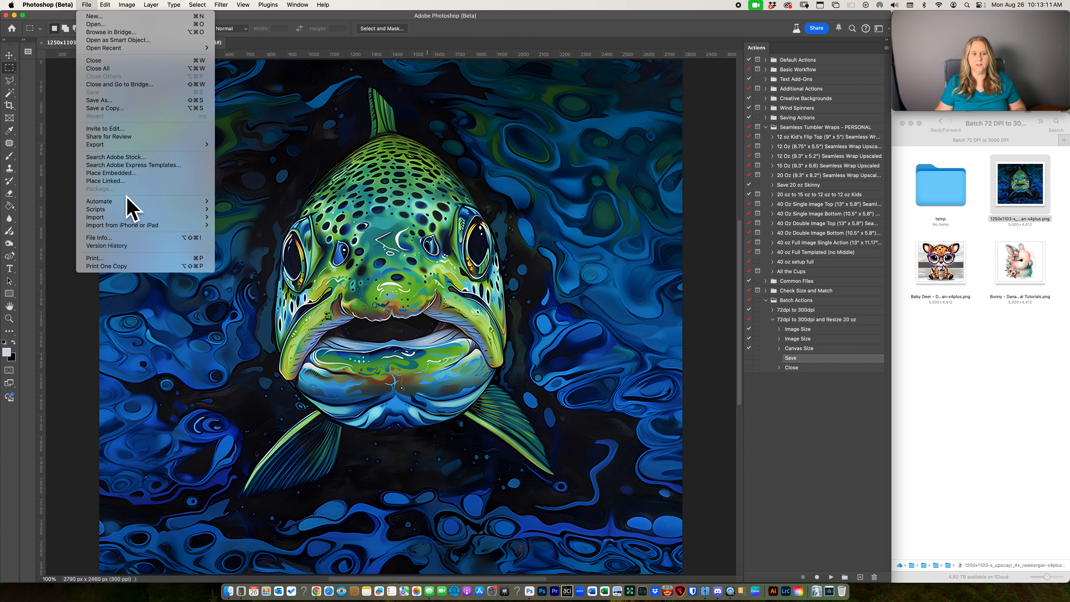
mouse_move(132, 207)
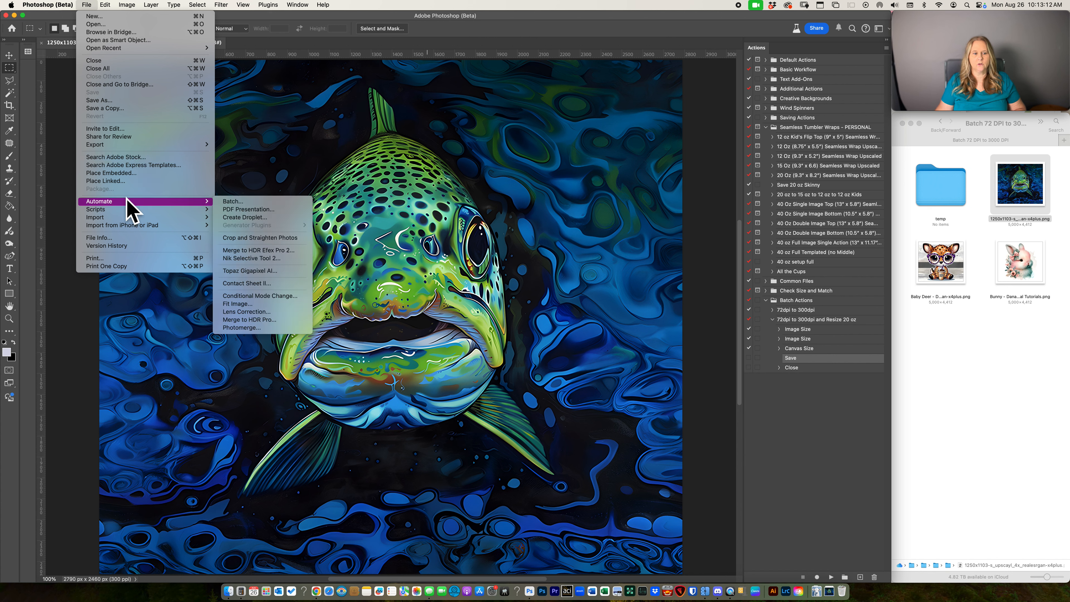
click(233, 201)
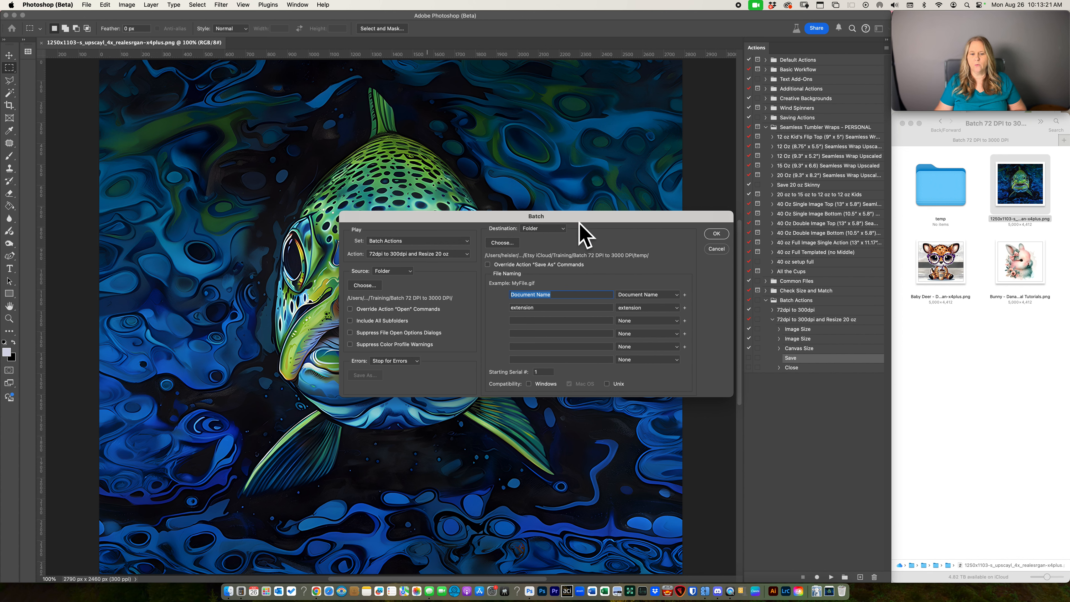
click(552, 230)
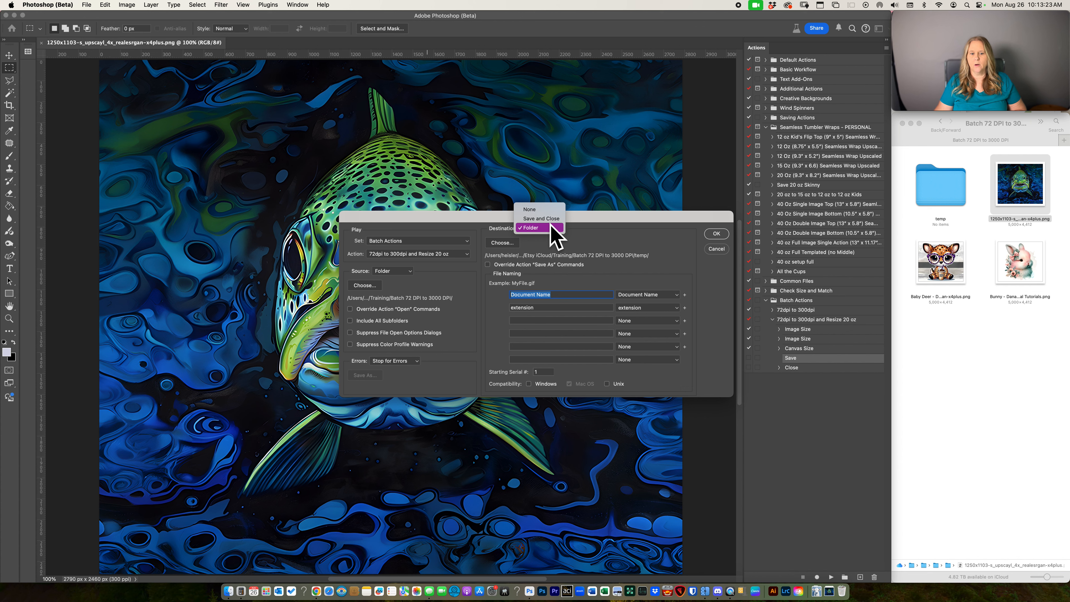
click(553, 229)
click(716, 233)
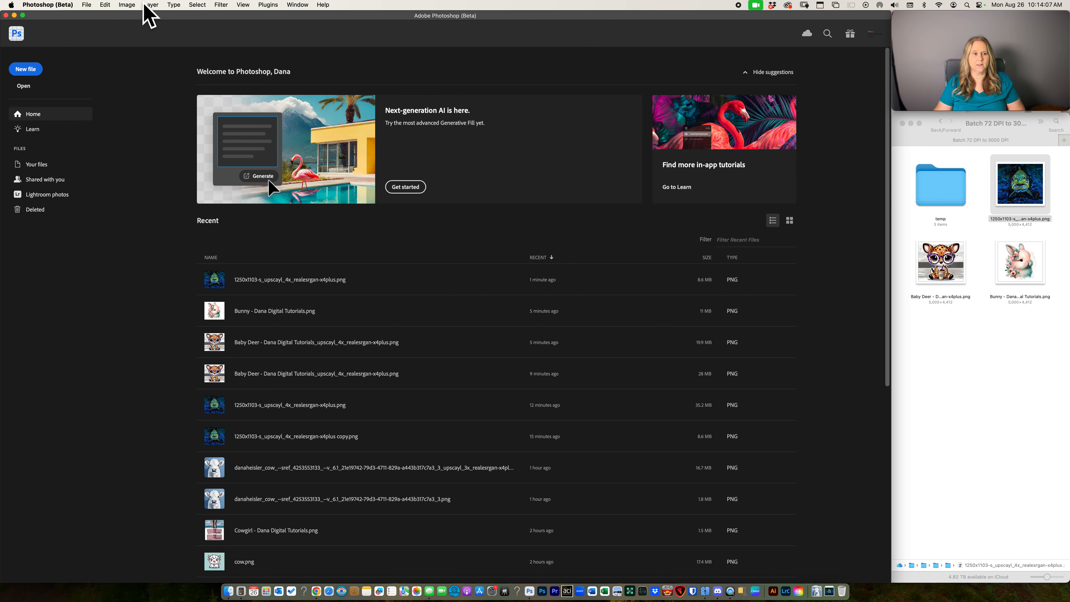
click(150, 5)
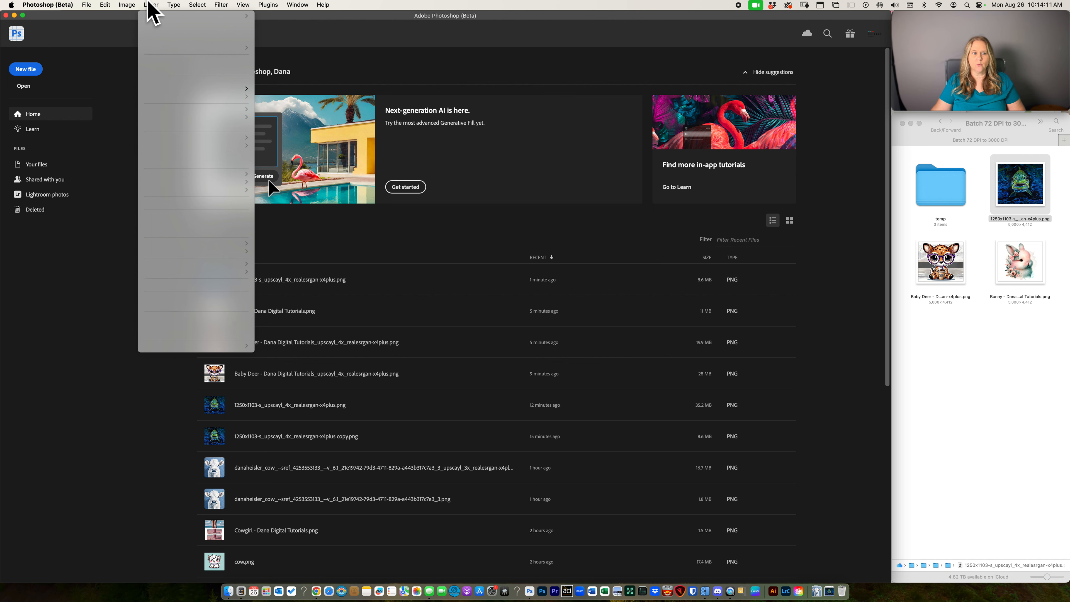
click(149, 2)
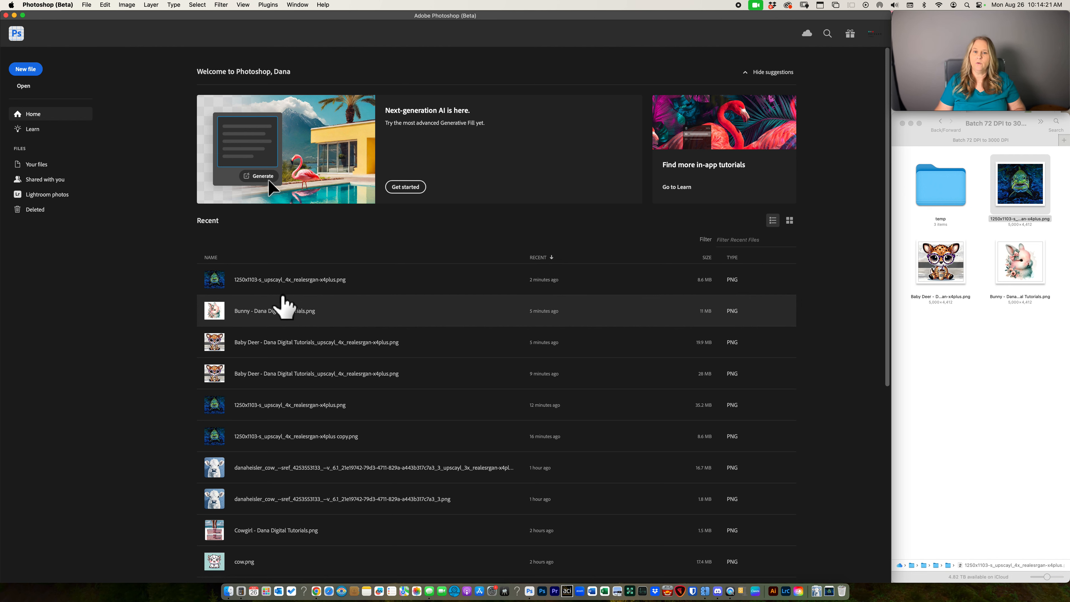
Open the Baby Deer image from the Batch 72 DPI to 3000 DPI folder to check its dimensions and resolution
click(927, 271)
double_click(927, 272)
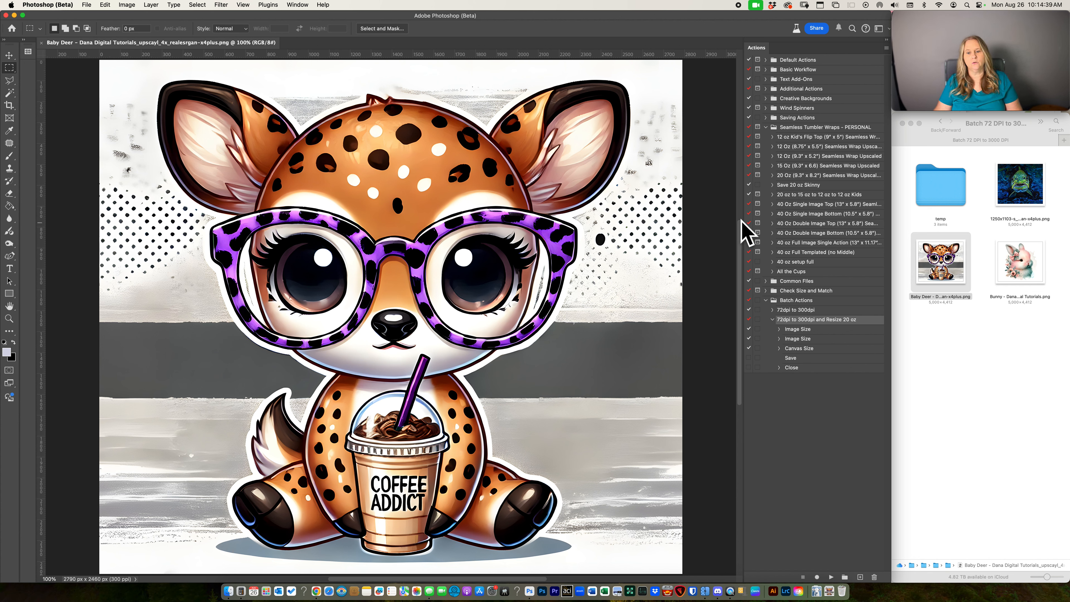
Examine the recorded PNG and Photoshop Save steps of the Save 20 oz Skinny action, then collapse the 72dpi to 300dpi and Resize 20 oz action
click(773, 185)
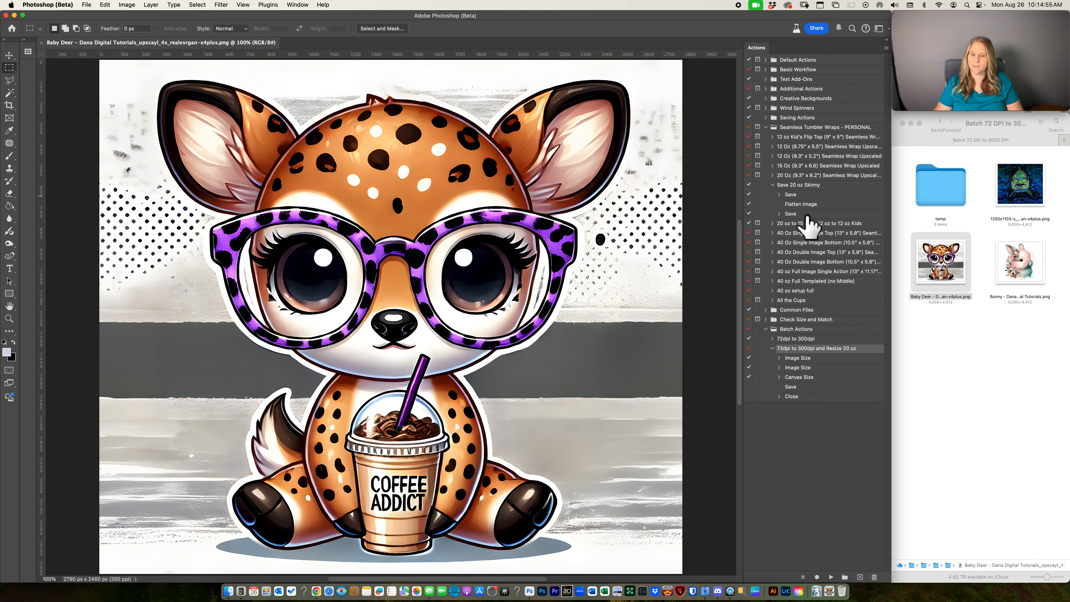
click(779, 214)
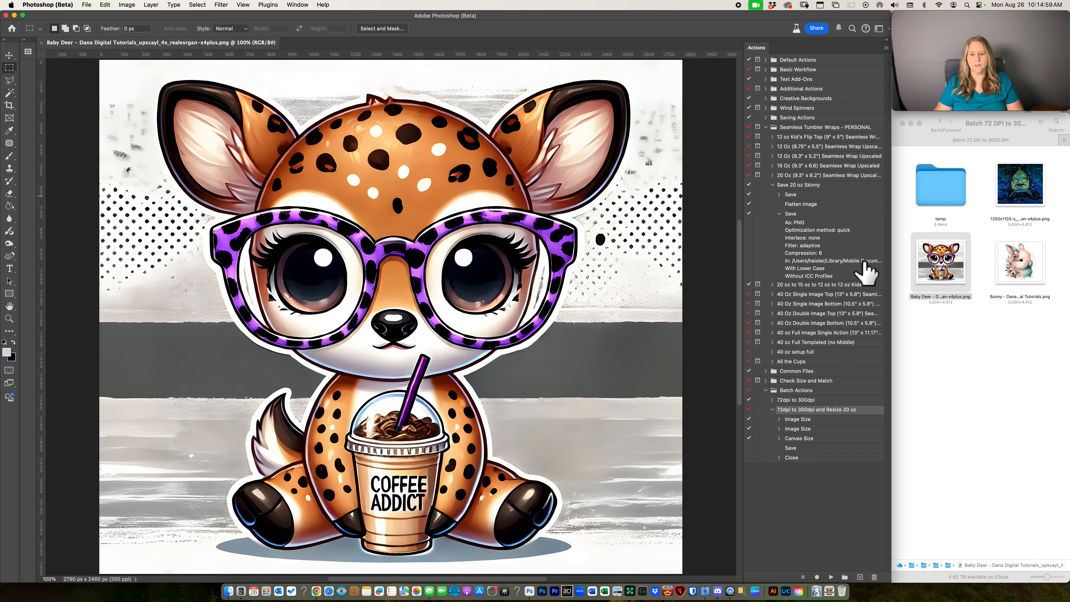
click(779, 214)
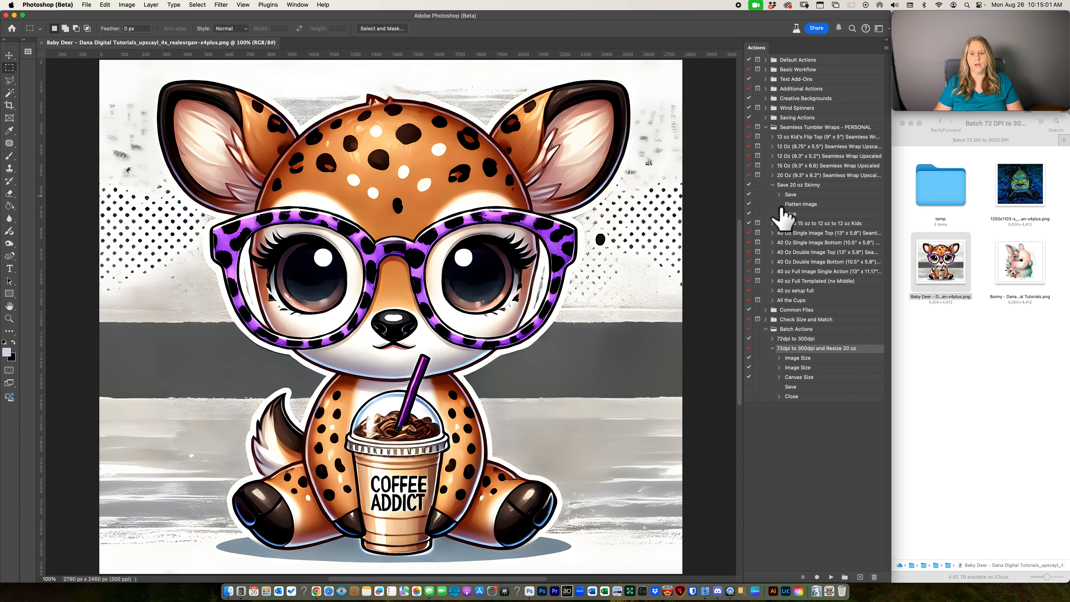
click(779, 195)
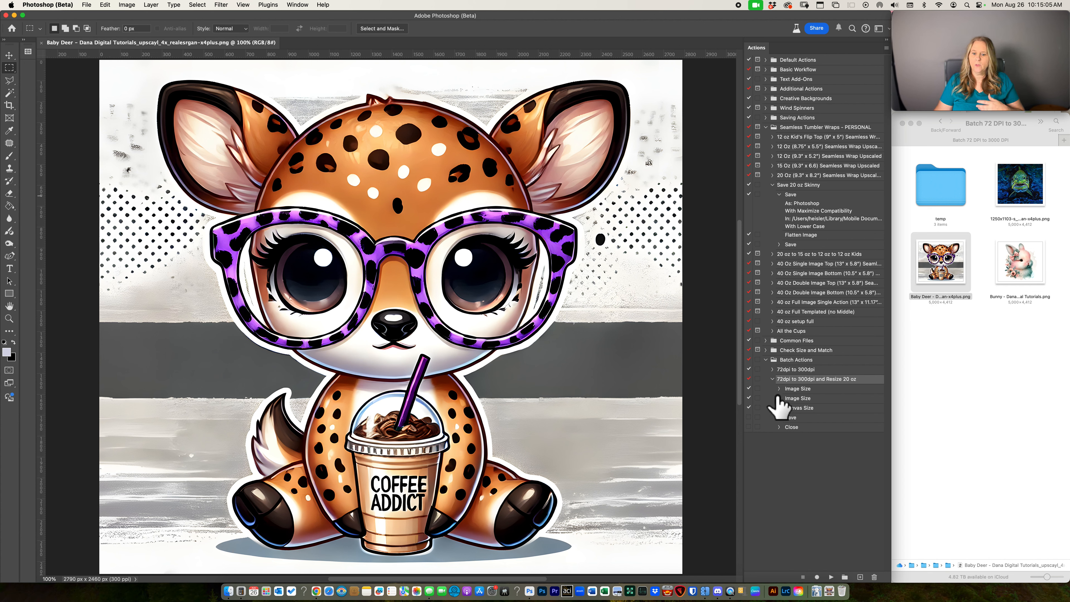
click(772, 380)
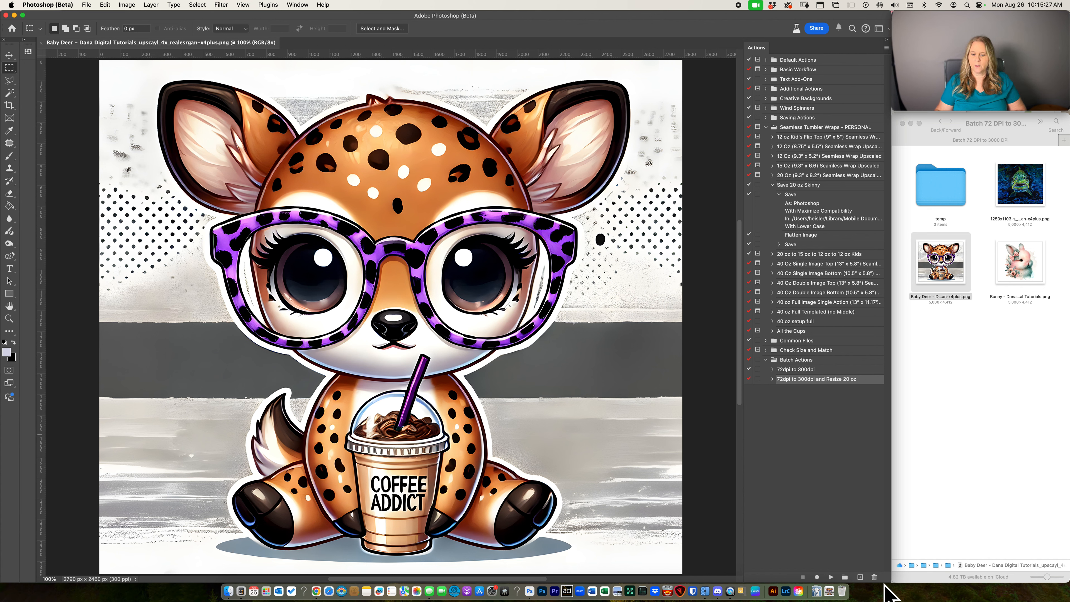
Create an action named "Save 20 oz to Post Today" in the Batch Actions set and start recording it
click(860, 577)
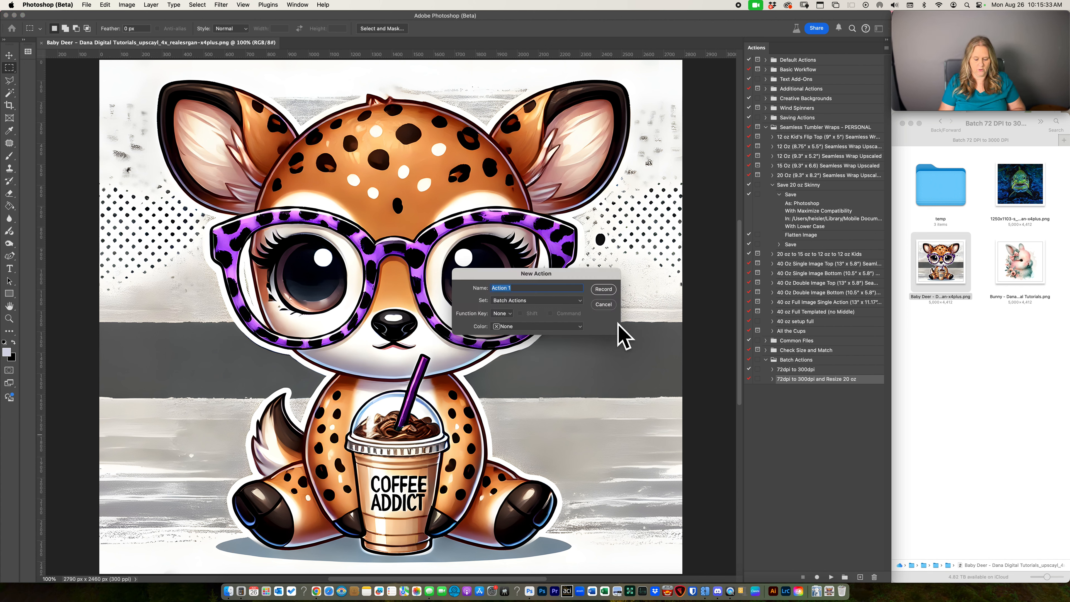
text(Save 20 oz to Post Today)
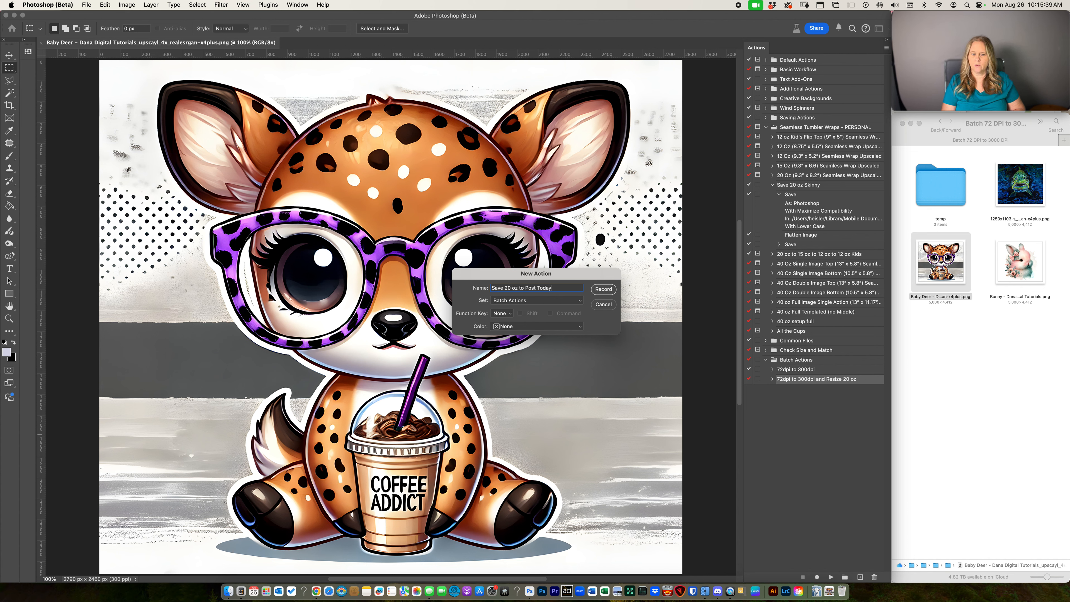
key(Return)
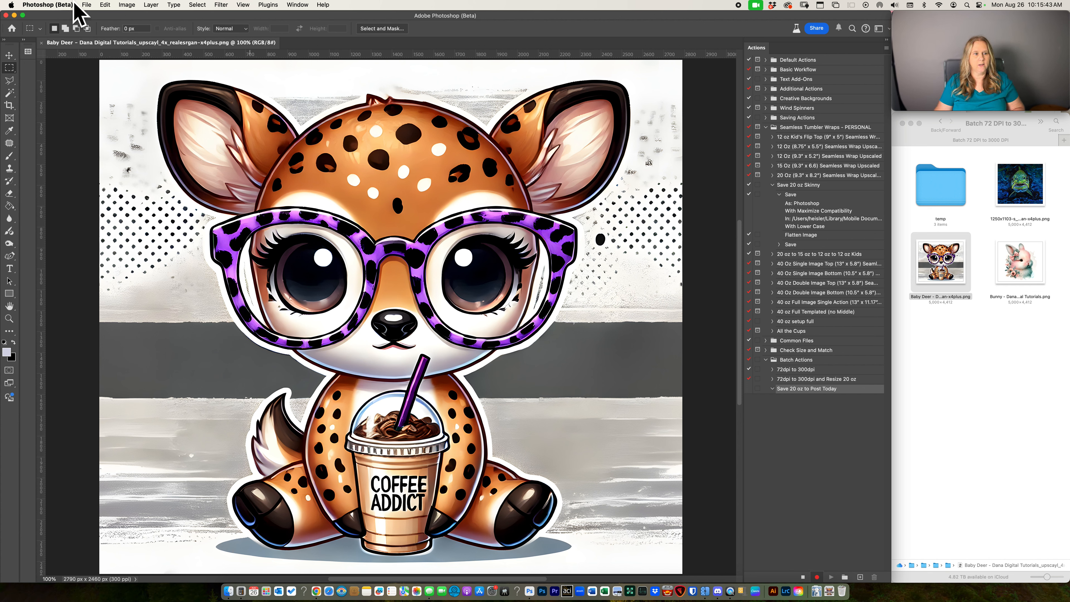
Begin a Save As of the Baby Deer image in PNG format and create a "20 oz Tumbler" folder inside Batch 72 DPI to 3000 DPI
click(86, 5)
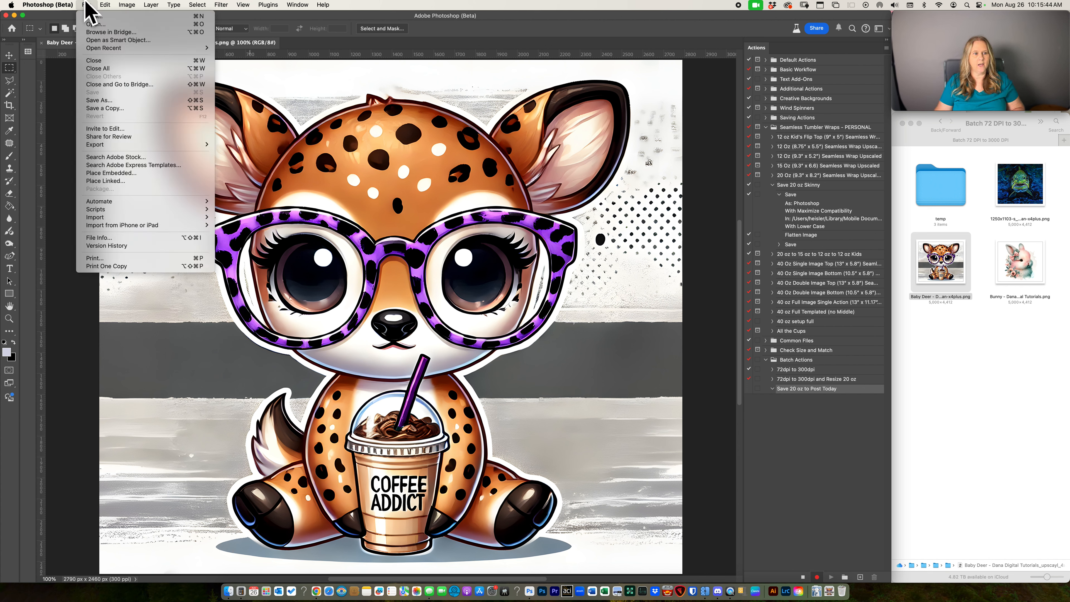
click(110, 99)
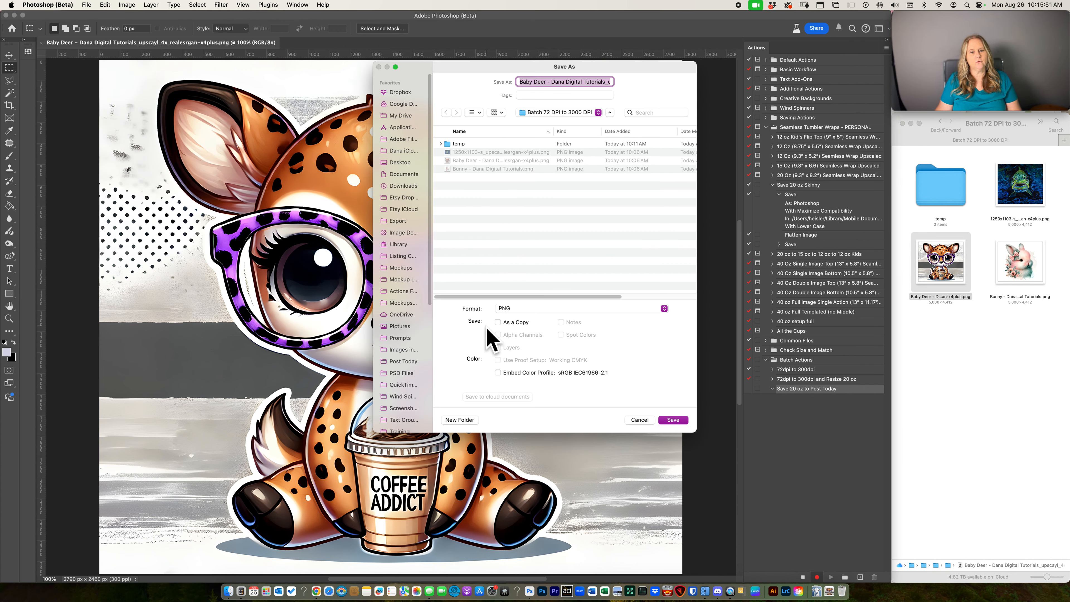
click(535, 310)
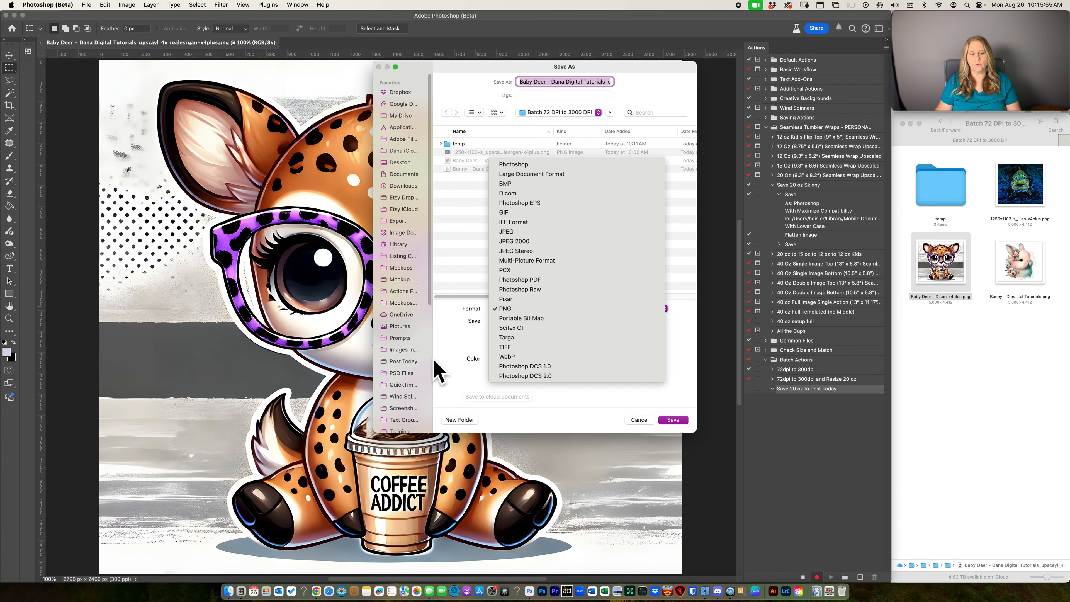
click(457, 350)
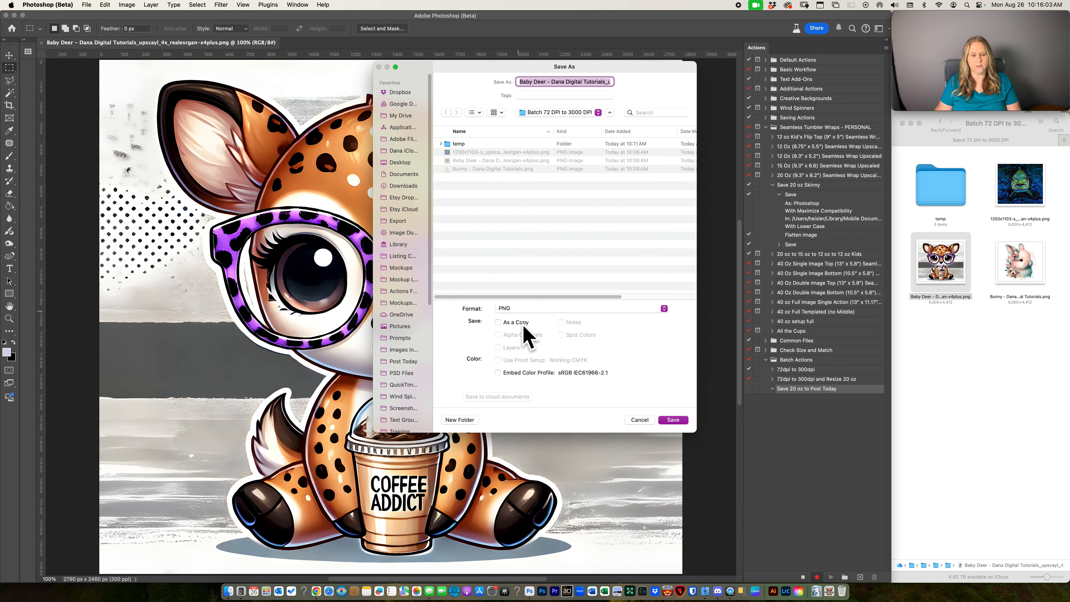
click(459, 420)
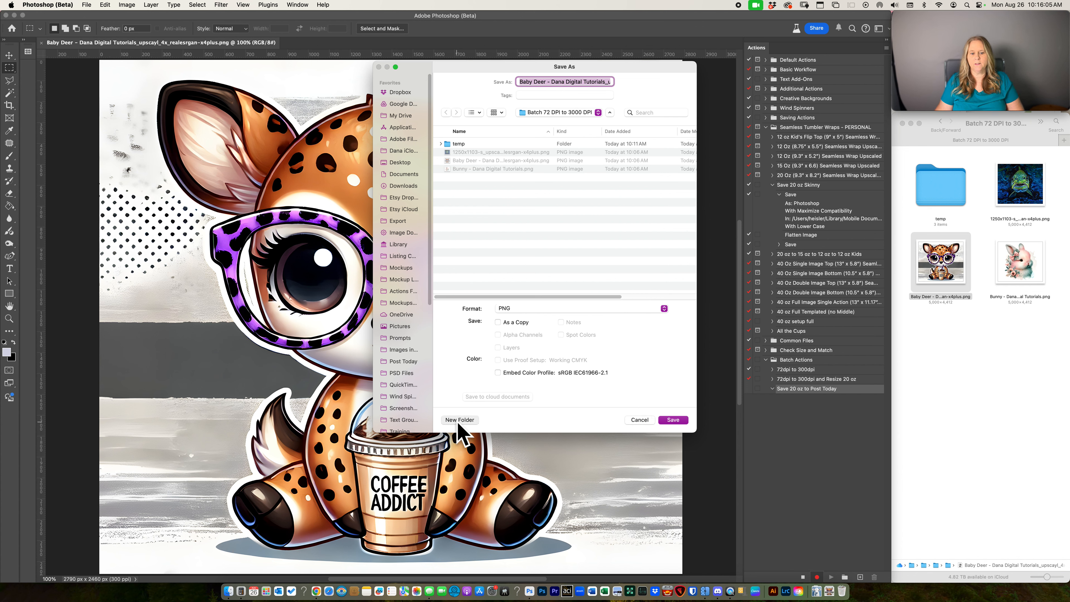
text(20)
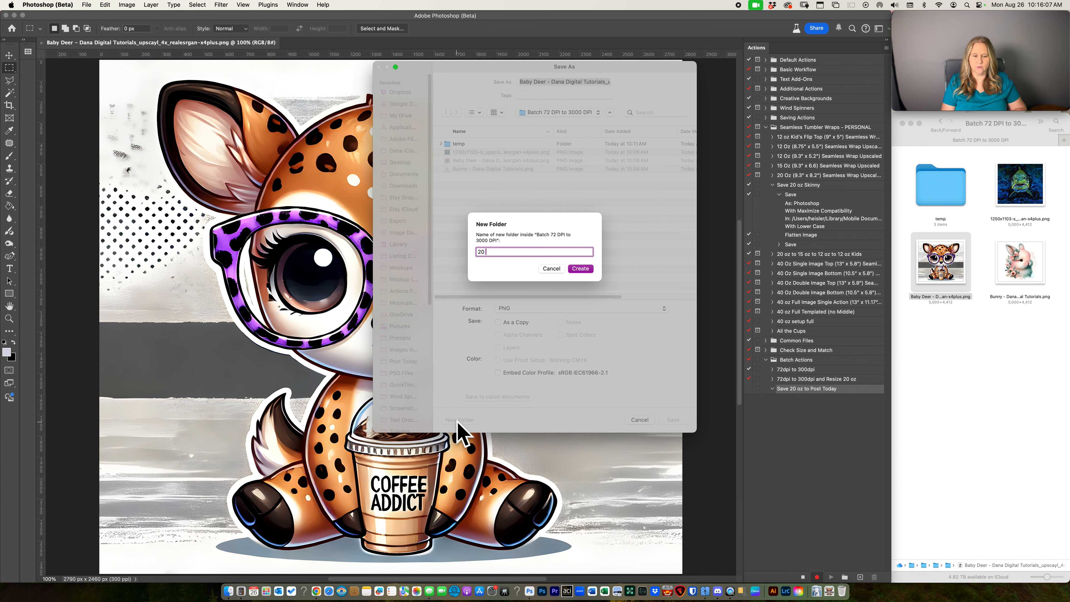
text( oz Tumbler)
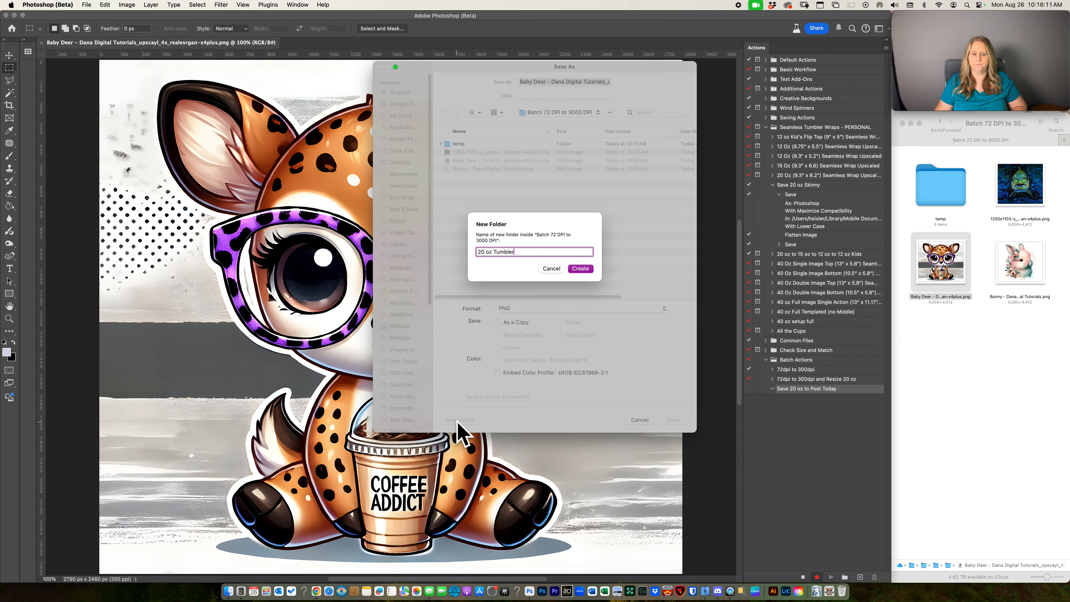
click(581, 268)
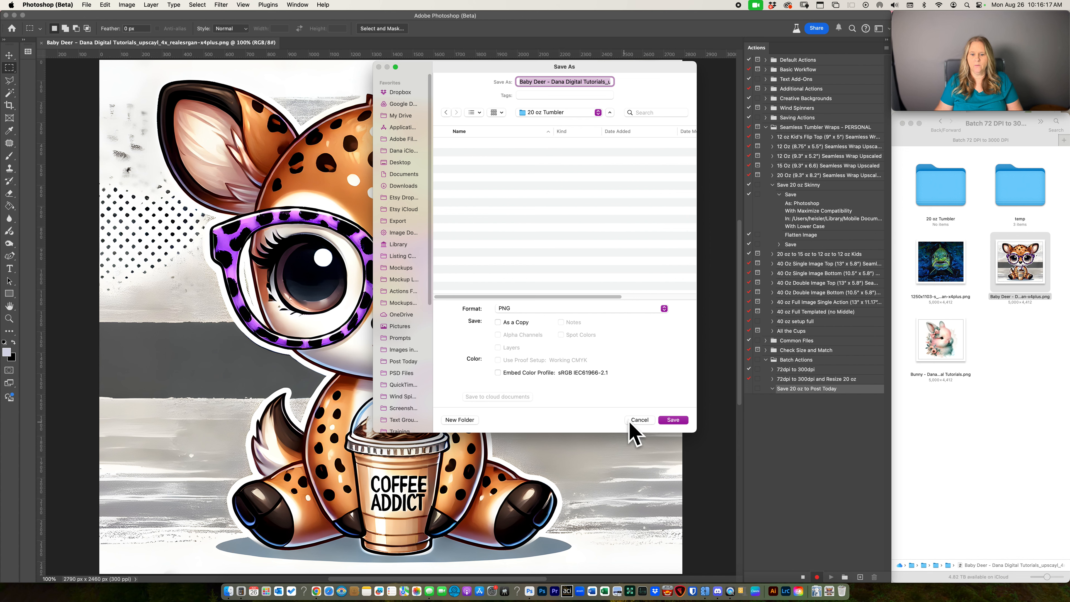
Save the PNG into the 20 oz Tumbler folder with the large file size option, and stop recording the action
click(672, 419)
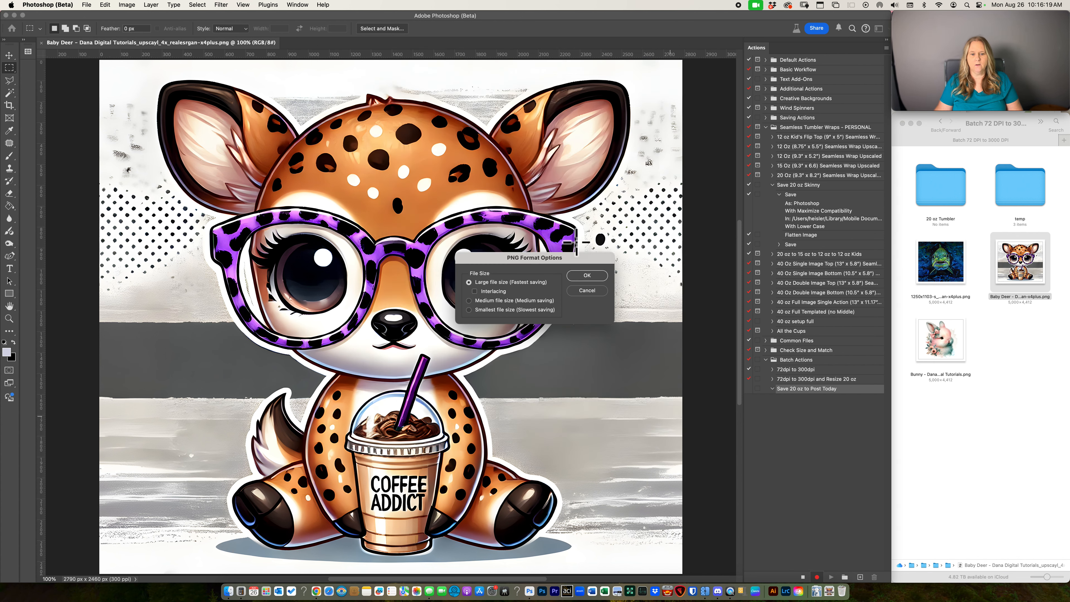
click(587, 275)
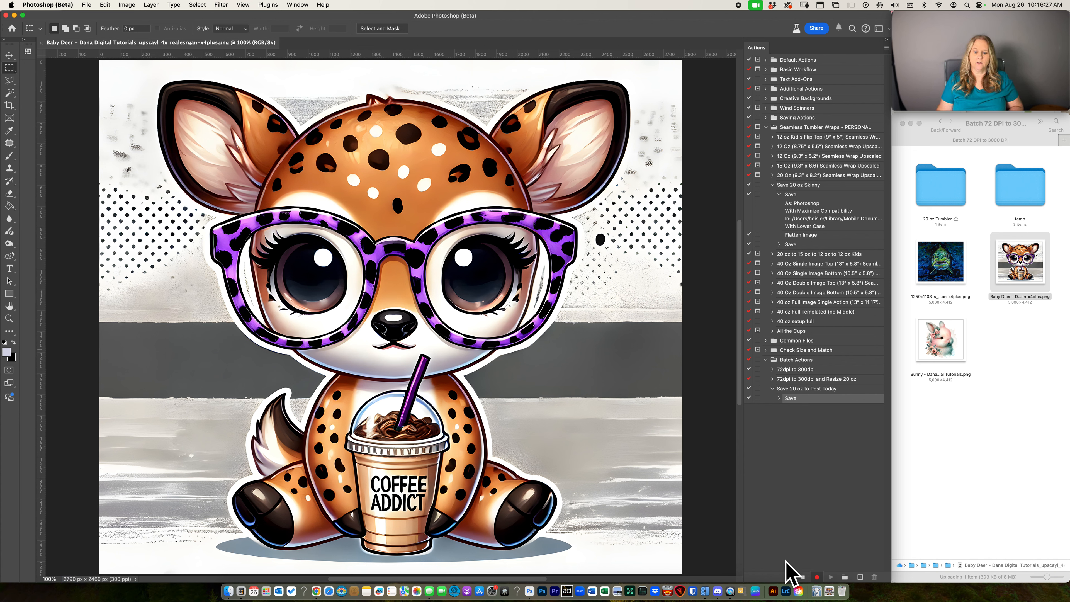
click(803, 576)
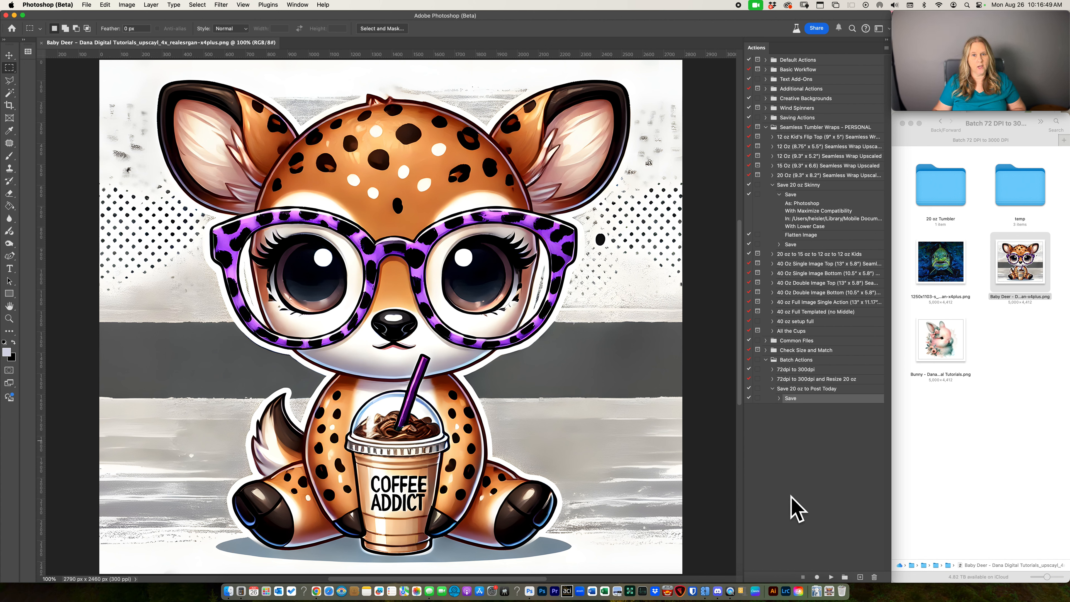
Duplicate the Baby Deer background layer and check the layer stack
key(super+j)
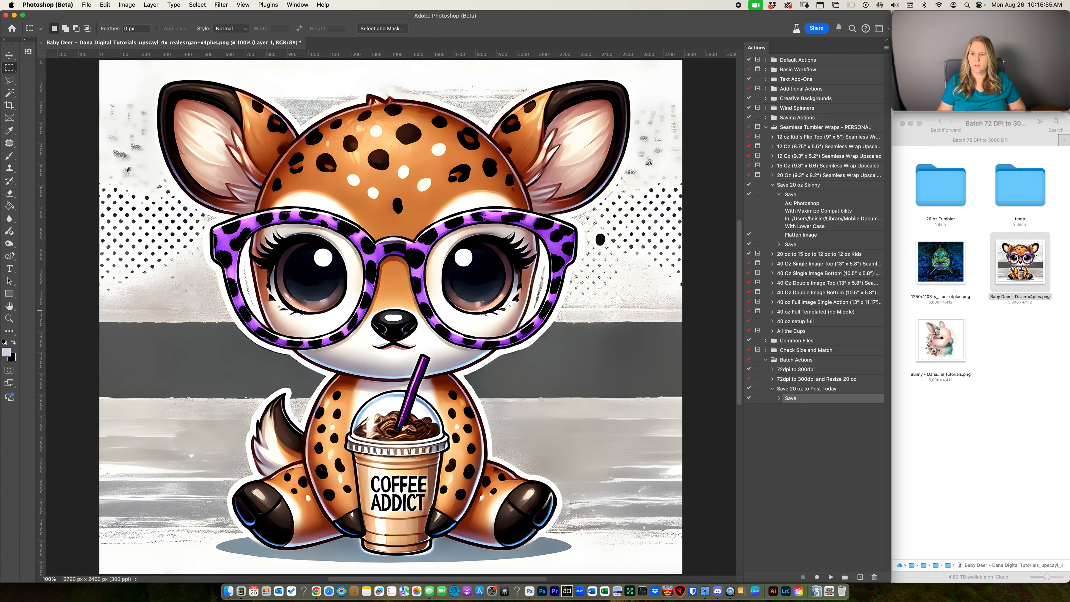
drag(940, 133, 820, 132)
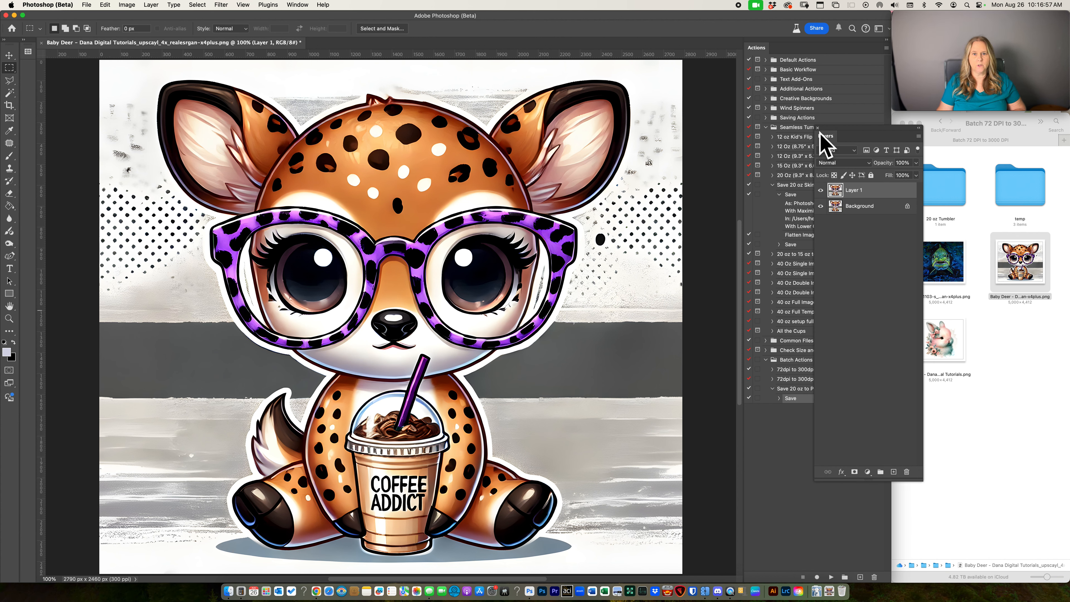
drag(826, 135, 889, 141)
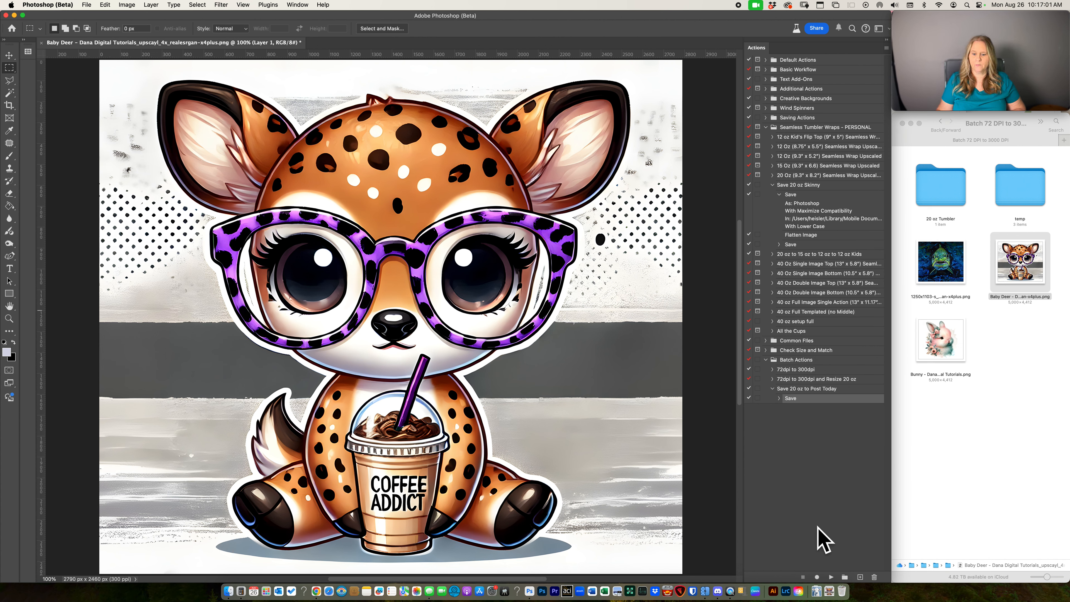
Record a Flatten Image step in the Save 20 oz to Post Today action and move it above the Save step
click(817, 576)
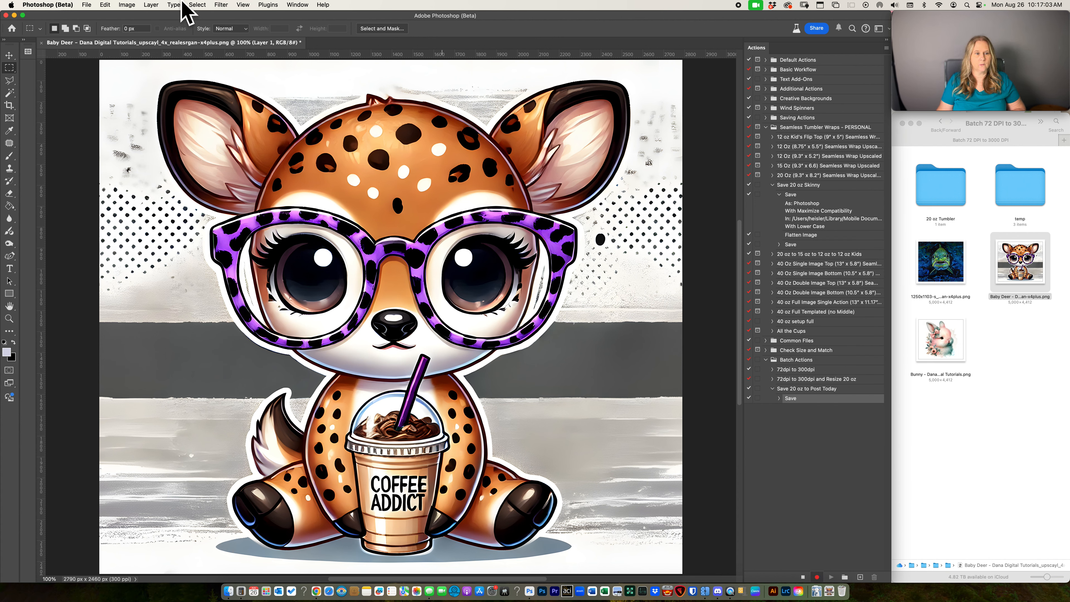
click(126, 5)
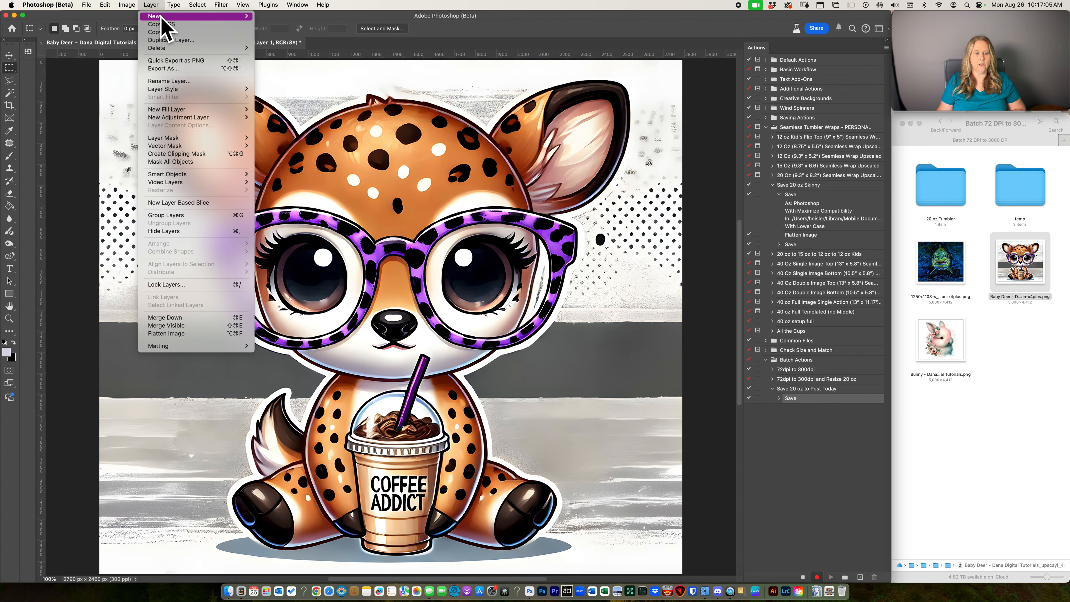
click(192, 334)
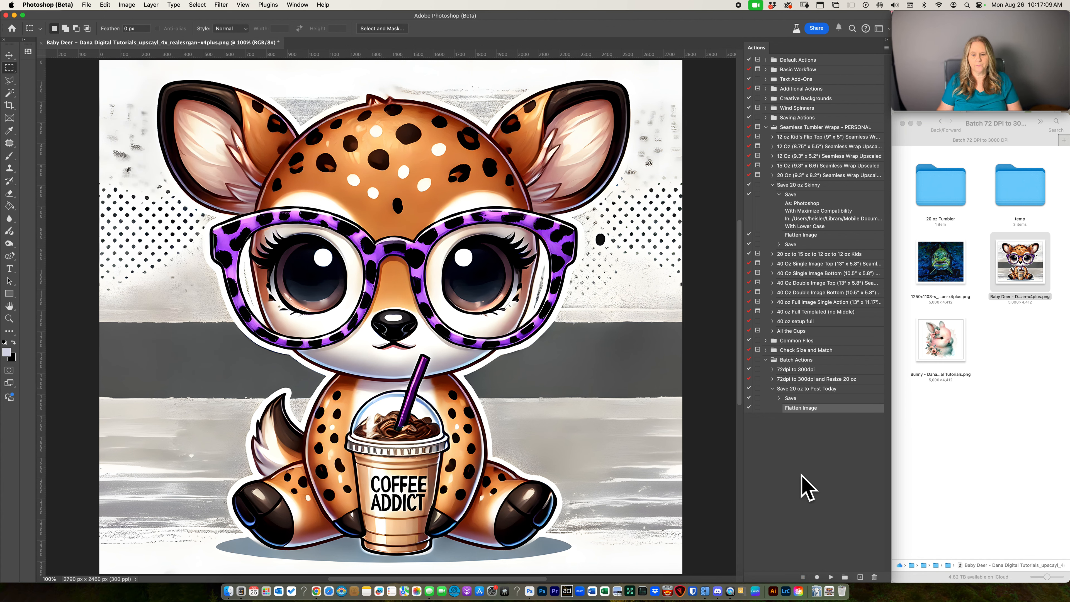
drag(802, 408, 799, 398)
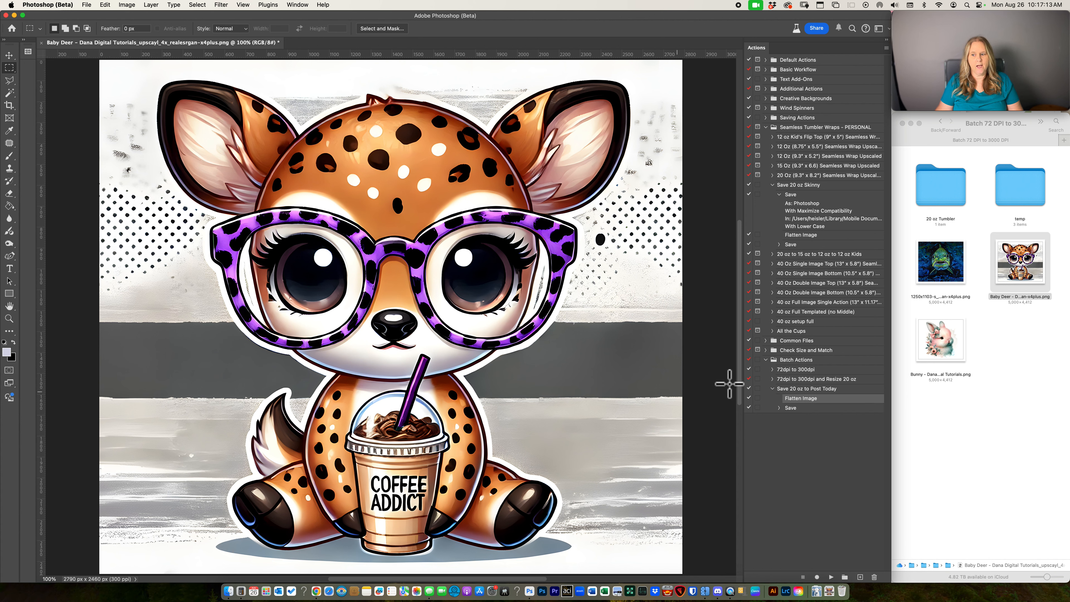
Duplicate the flattened background layer to test the action, keeping the layer list in view beside the actions
drag(1069, 147, 801, 139)
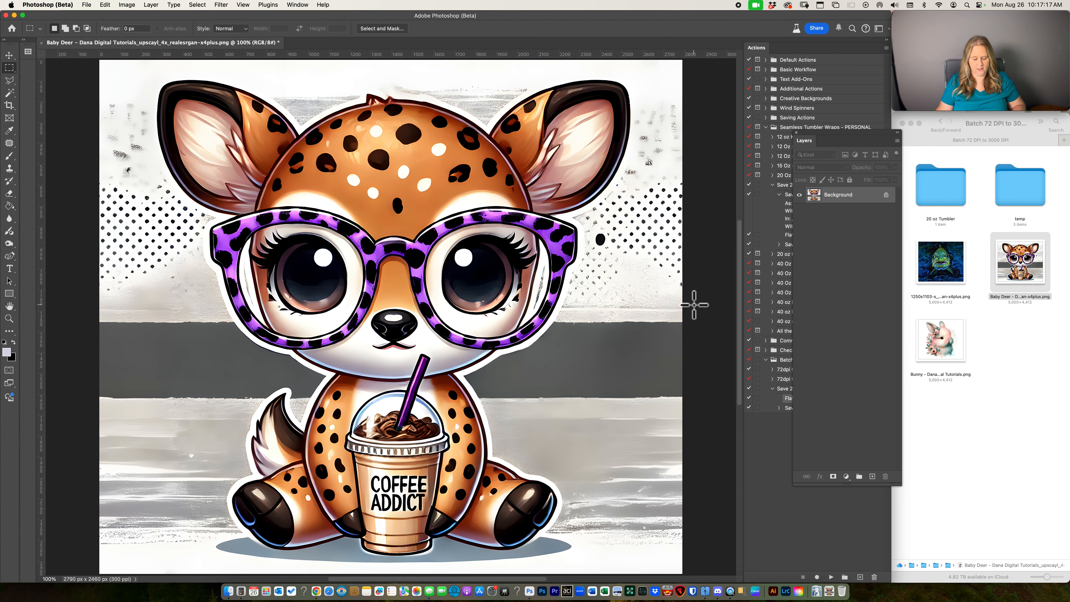
key(super+j)
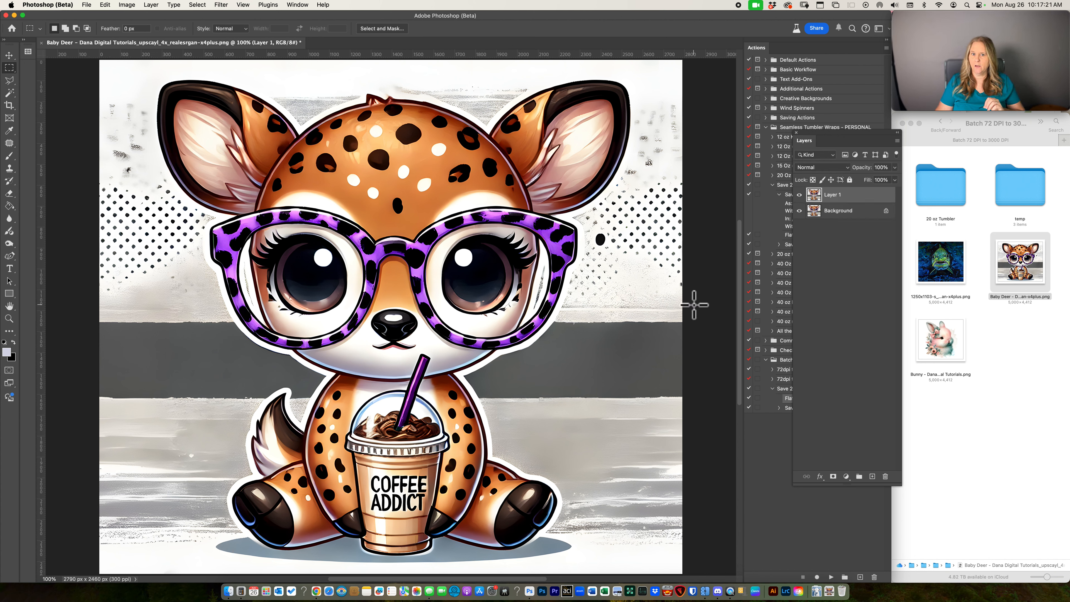
drag(804, 143, 907, 157)
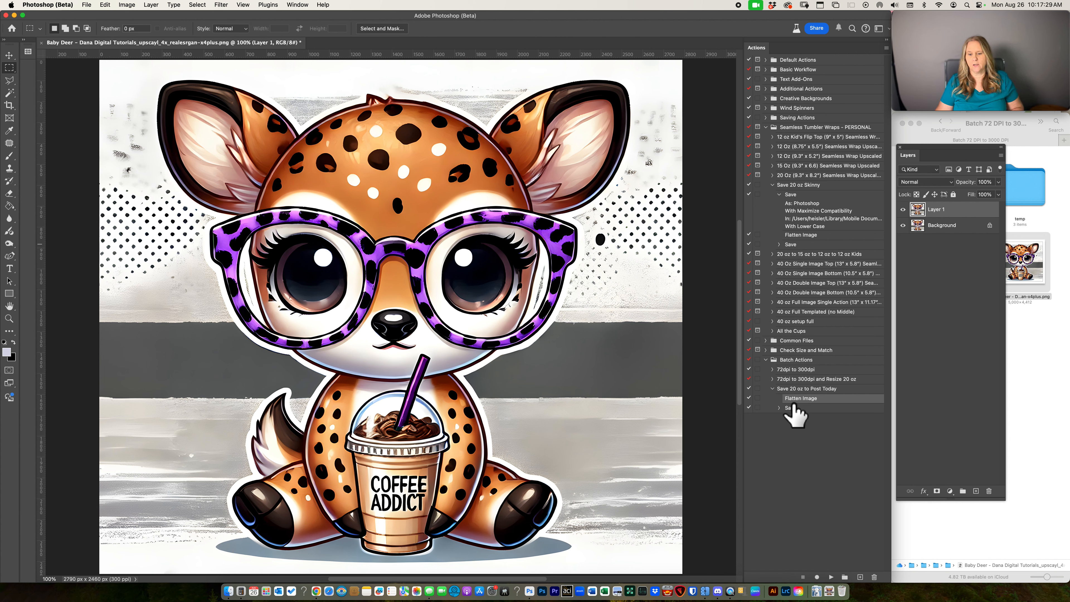
Run the Save 20 oz to Post Today action on the layered image, and open the 20 oz Tumbler folder to check the saved file
click(792, 389)
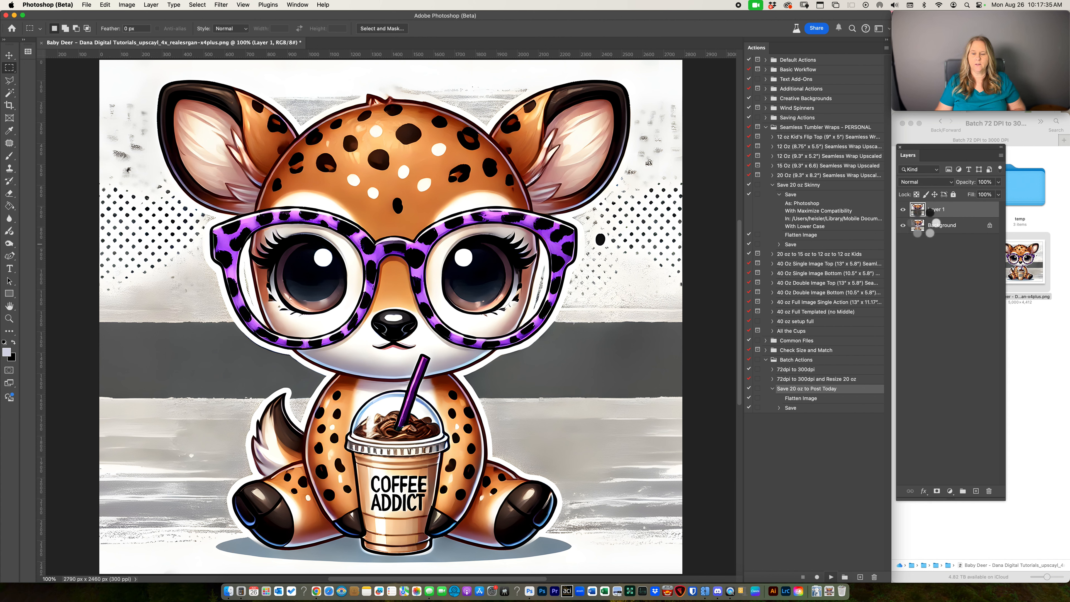
click(1038, 351)
double_click(938, 192)
click(934, 199)
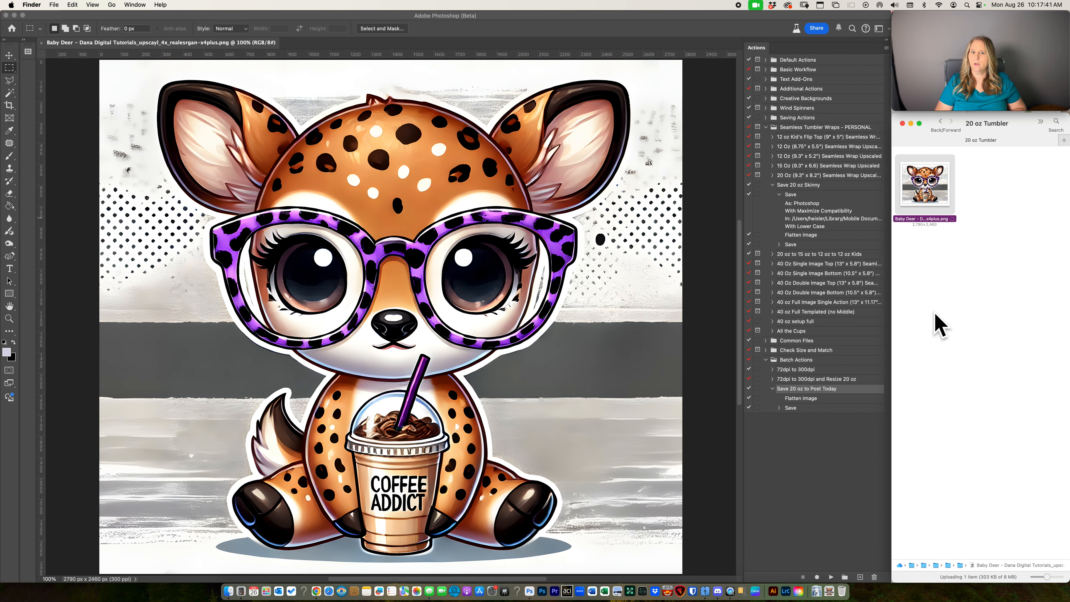